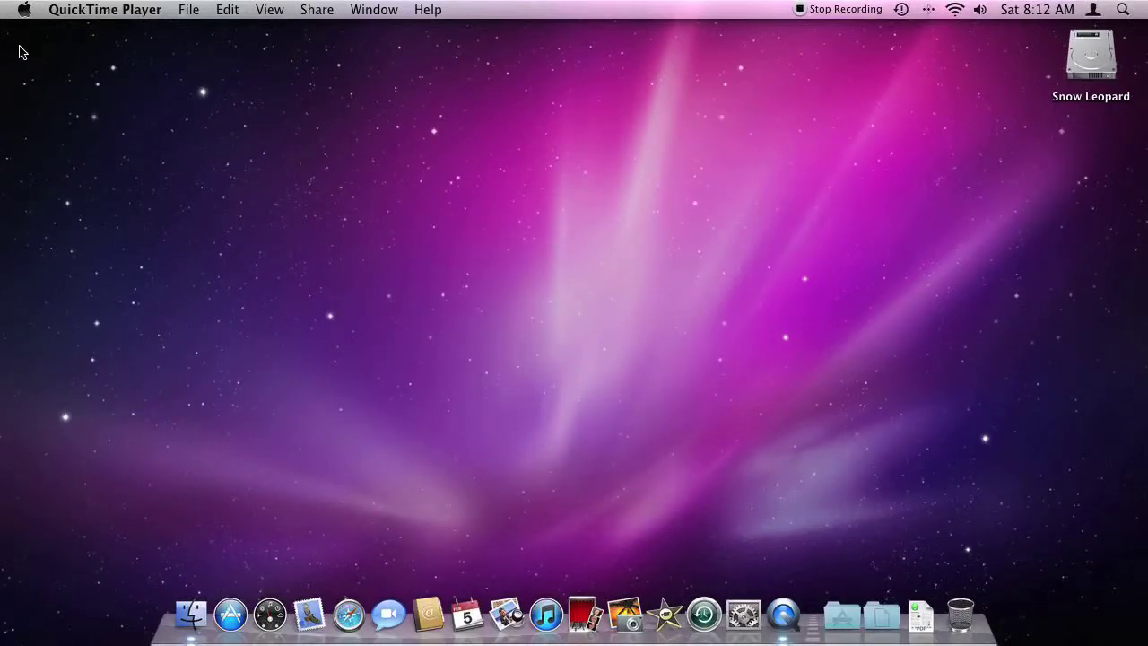
# Step: Check the Mac's version and hardware details in About This Mac
pyautogui.click(24, 10)
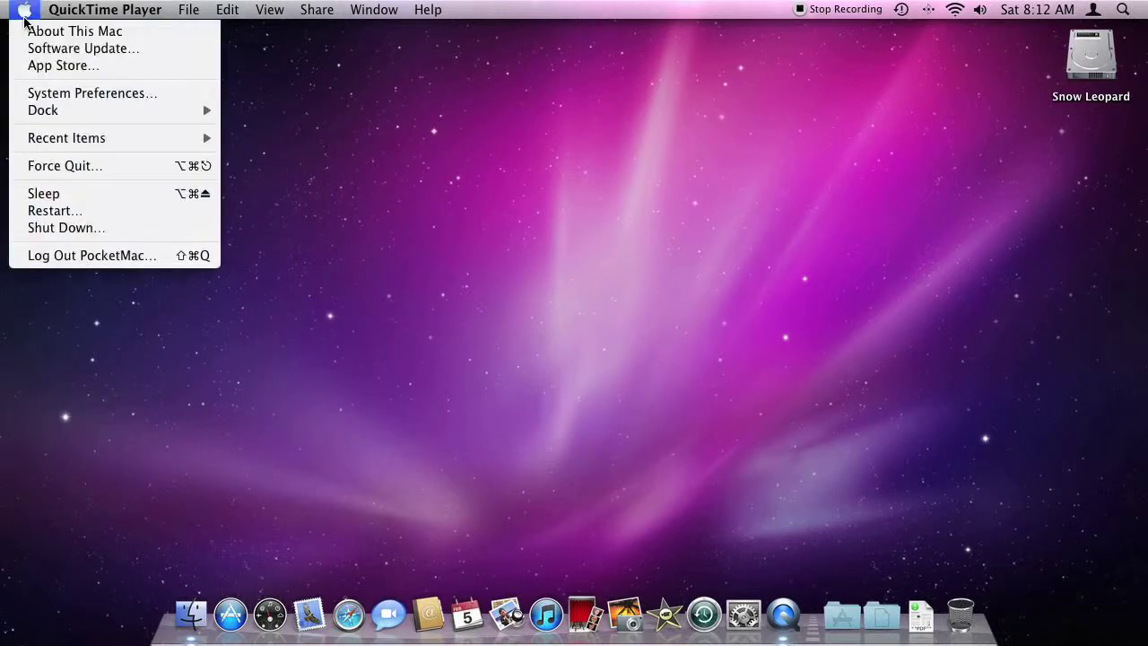
pyautogui.click(36, 31)
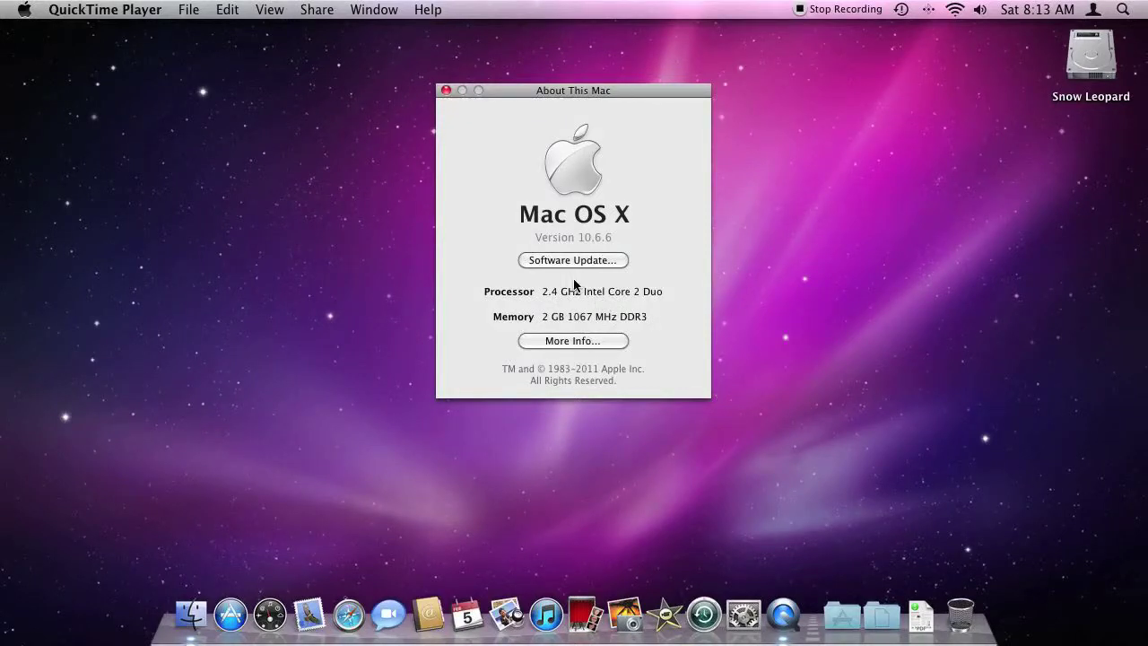
pyautogui.click(445, 91)
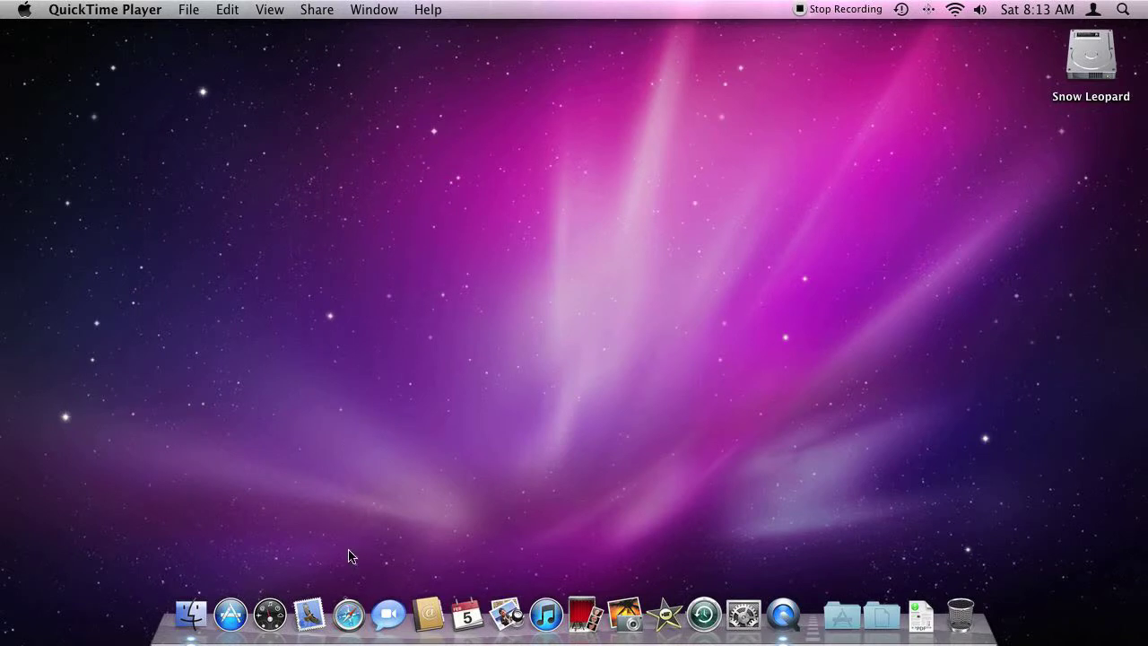
# Step: In Safari, search pocketmac.com for 'download' and open the download.php downloads page
pyautogui.click(349, 614)
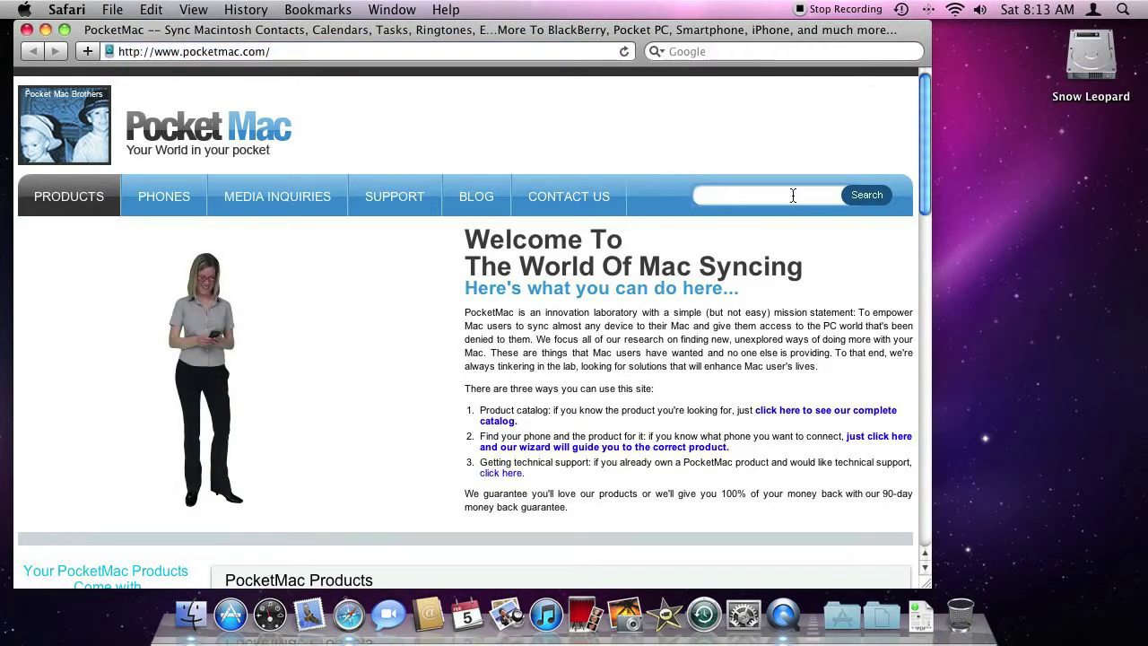
pyautogui.write('download')
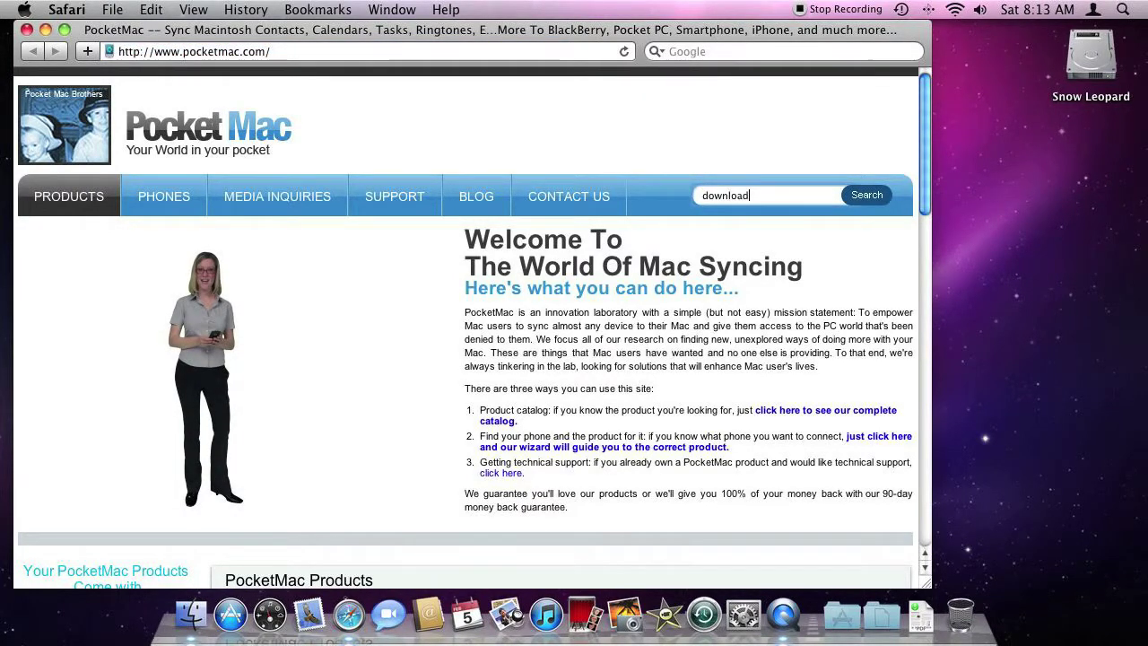
pyautogui.press('Return')
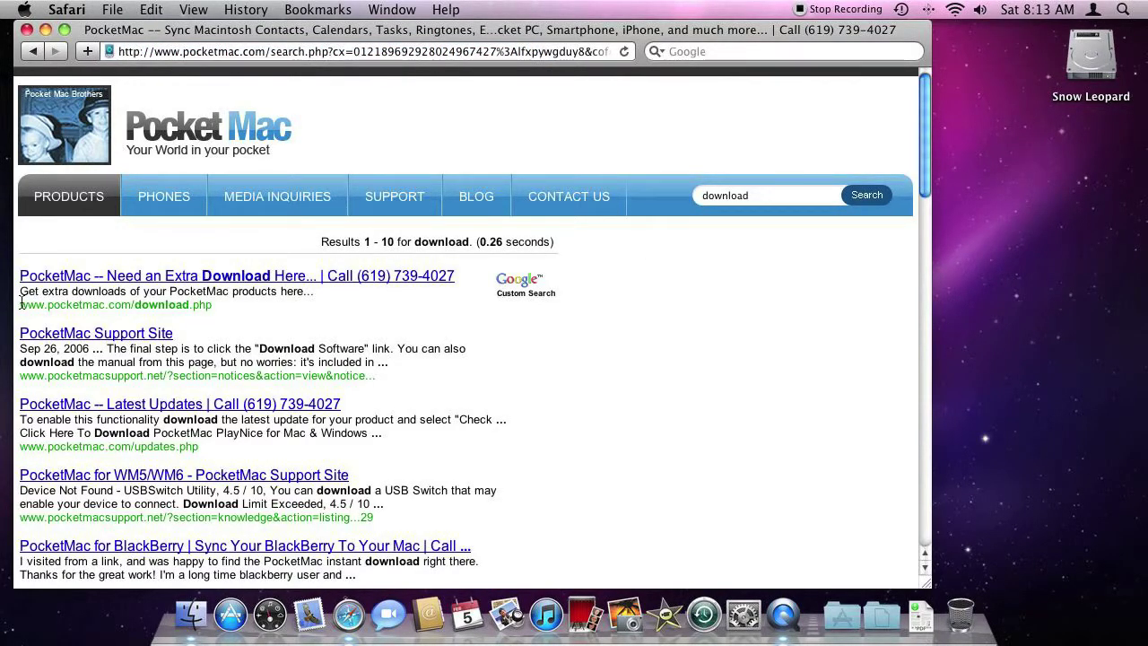
pyautogui.moveTo(20, 302); pyautogui.dragTo(224, 302)
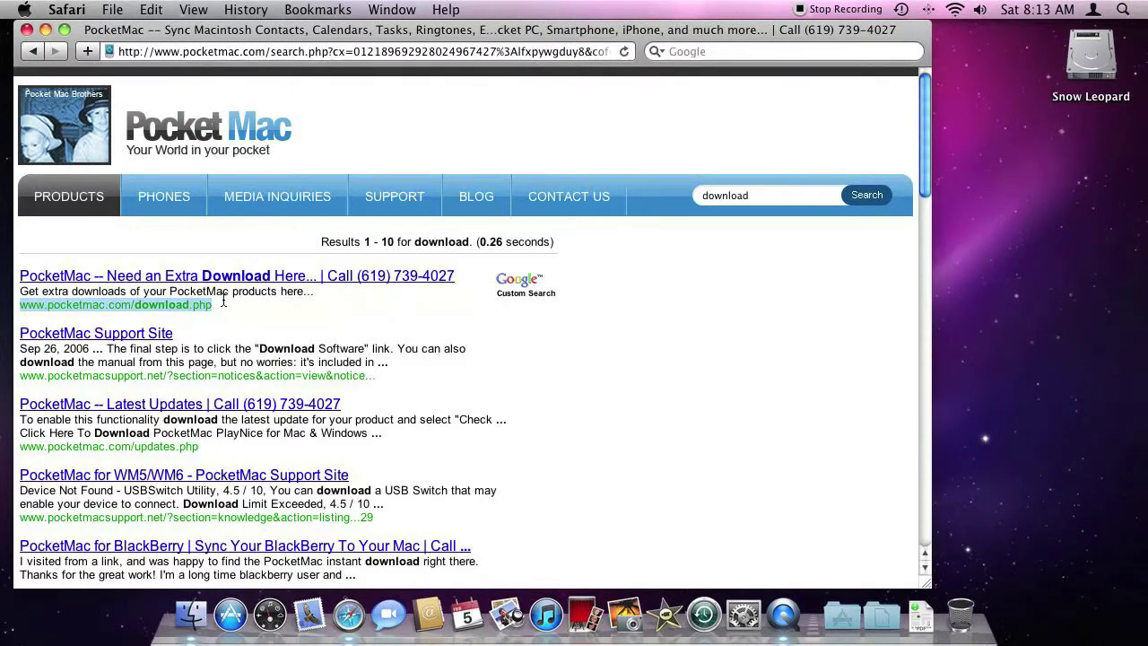
pyautogui.click(229, 277)
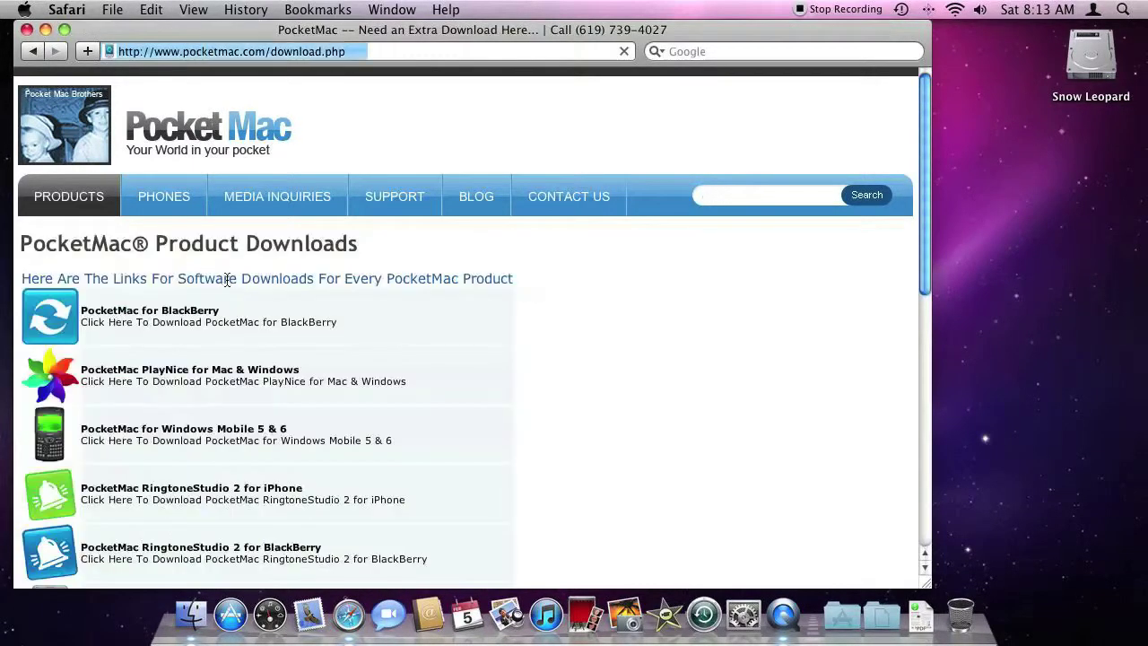
# Step: Start downloading PocketMac for BlackBerry (PMBB504.dmg)
pyautogui.click(137, 318)
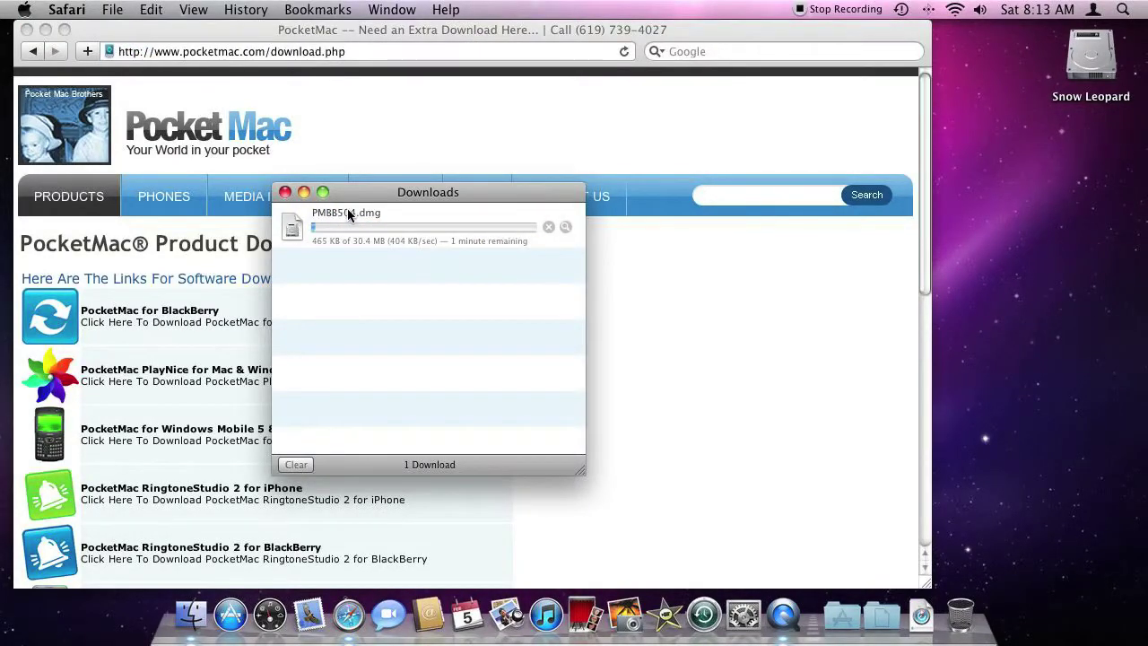
pyautogui.moveTo(363, 192); pyautogui.dragTo(871, 145)
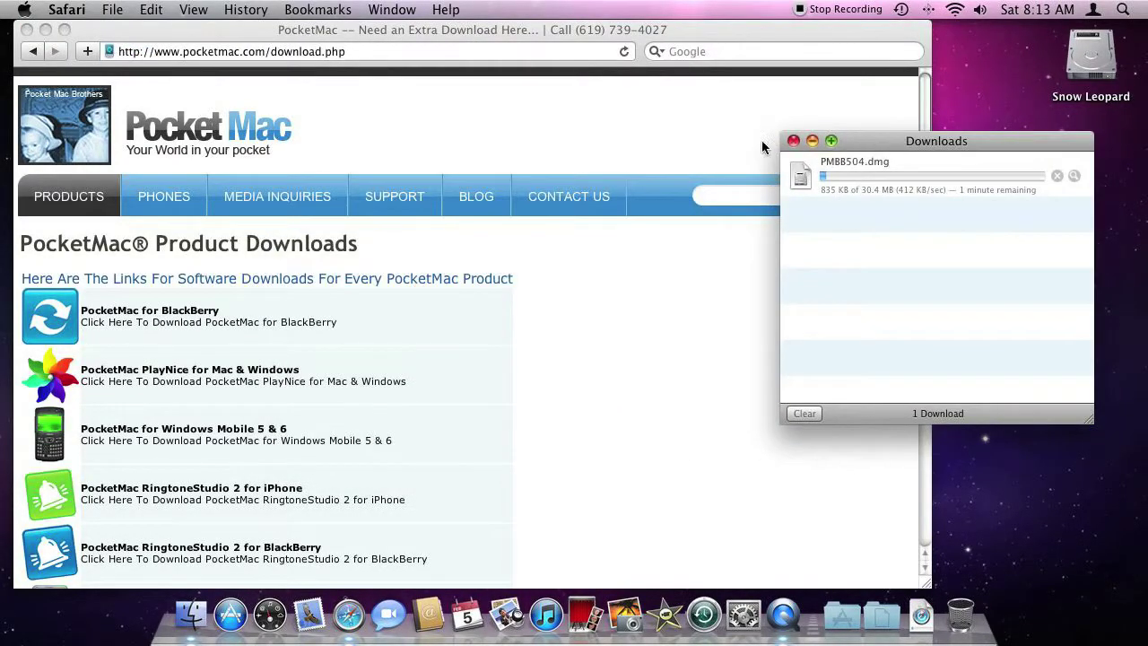
pyautogui.click(101, 38)
# Step: Close the Safari window, keeping the download progress visible in the screen centre
pyautogui.click(28, 30)
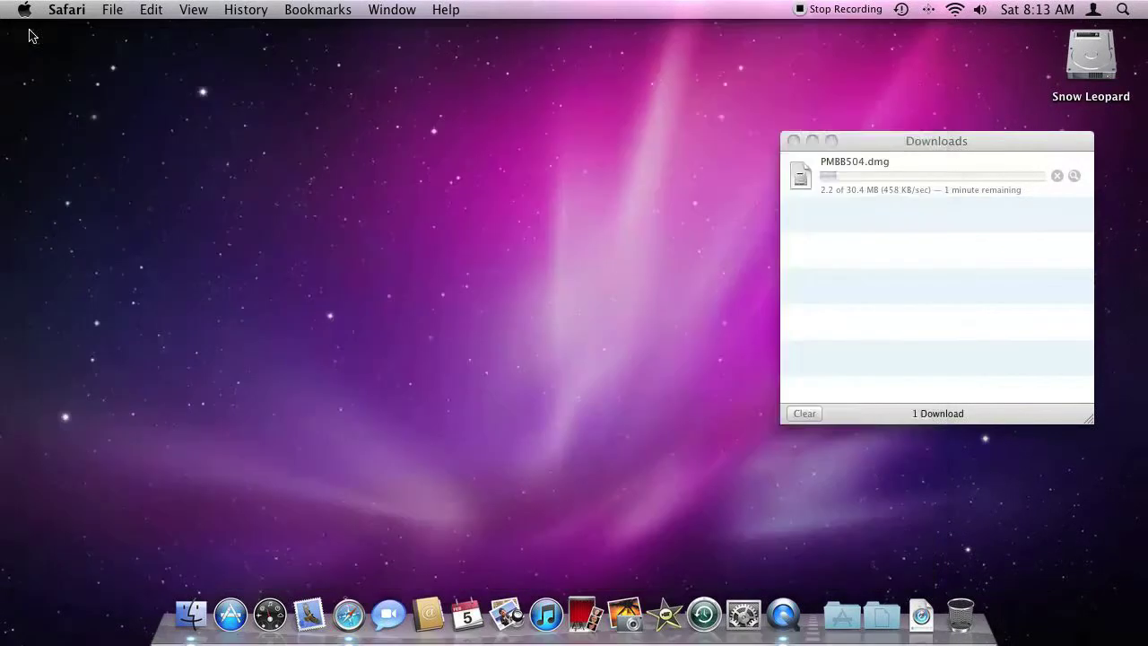
pyautogui.moveTo(927, 142); pyautogui.dragTo(552, 127)
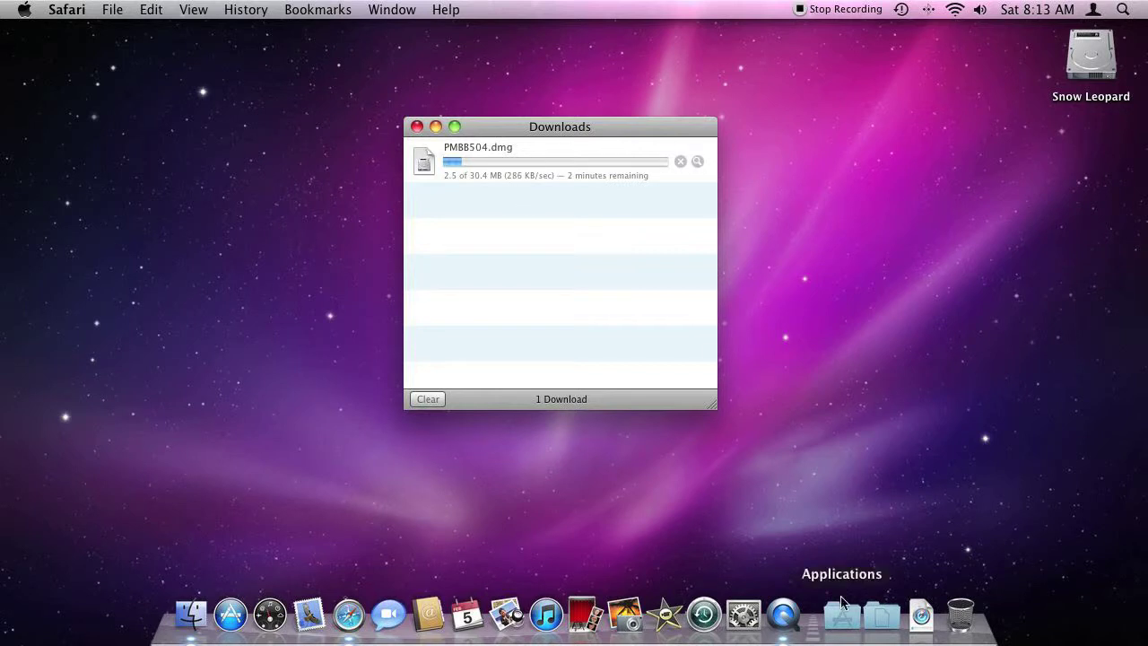
pyautogui.click(783, 616)
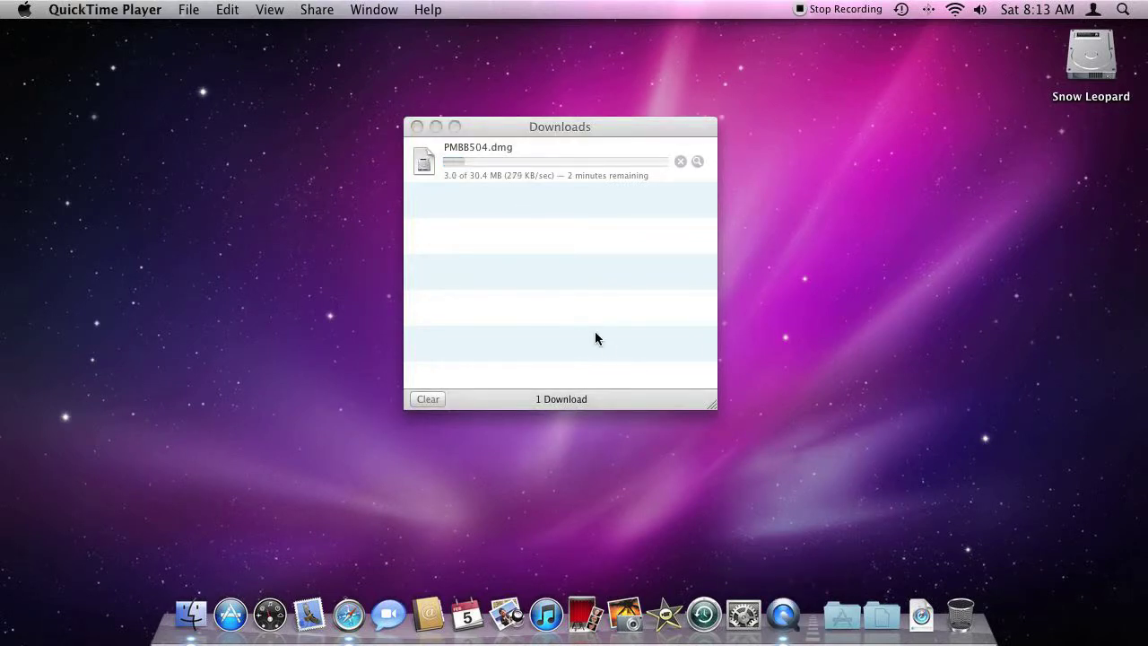
pyautogui.click(188, 9)
pyautogui.click(781, 9)
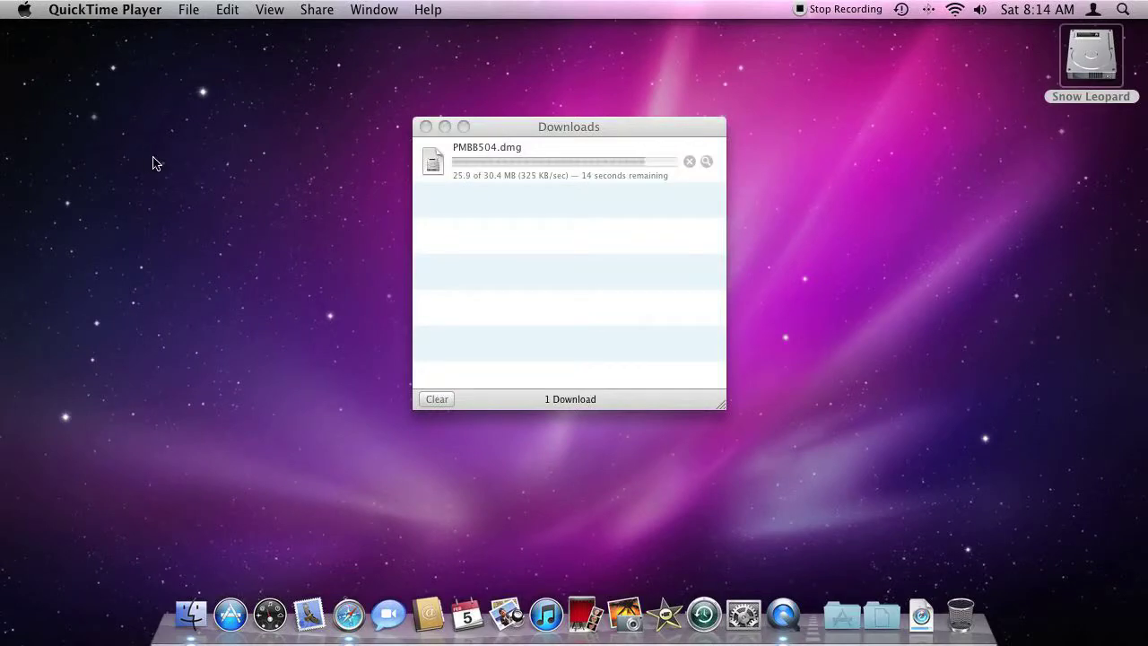
# Step: Review the PocketMac admin account in System Preferences' Accounts pane, then close System Preferences
pyautogui.click(24, 13)
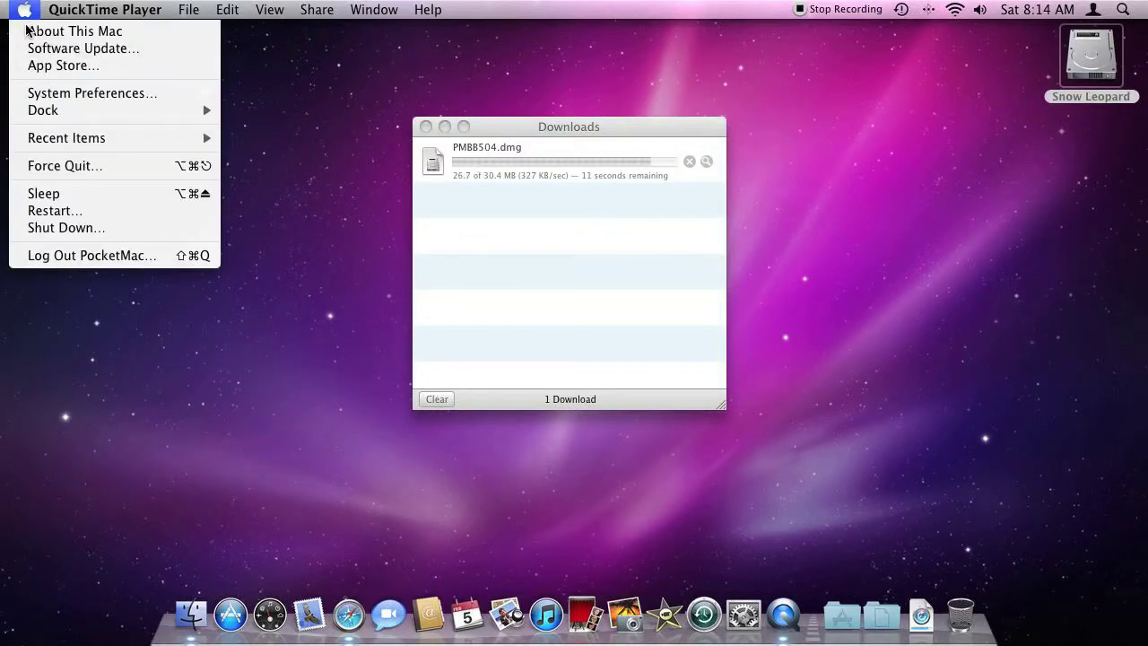
pyautogui.click(46, 95)
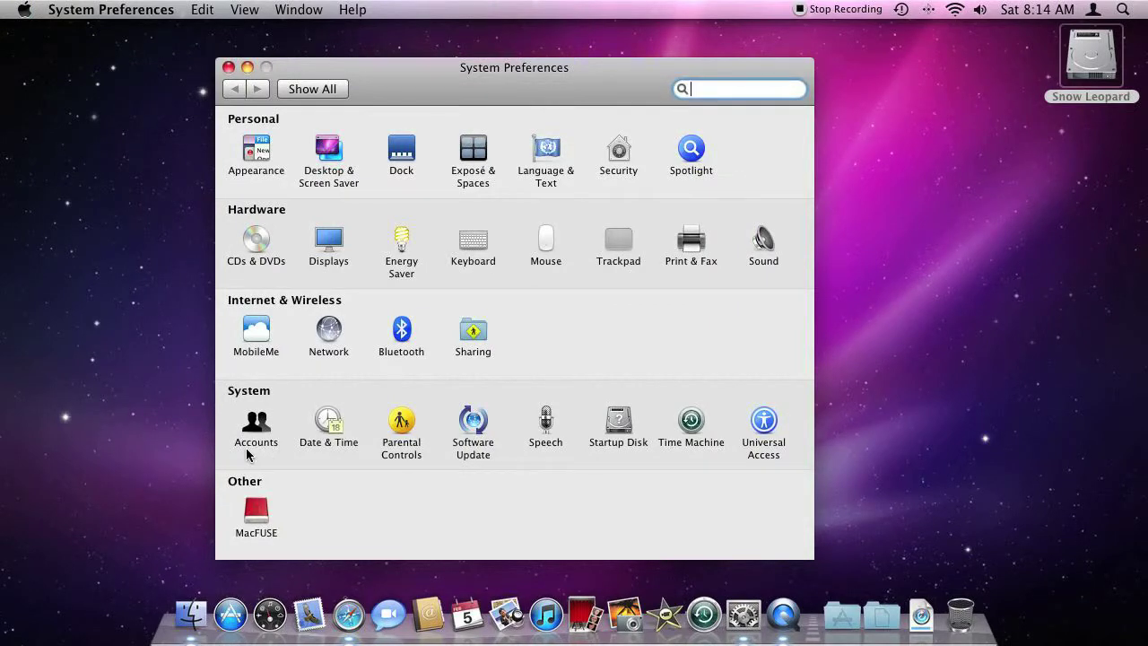
pyautogui.click(255, 439)
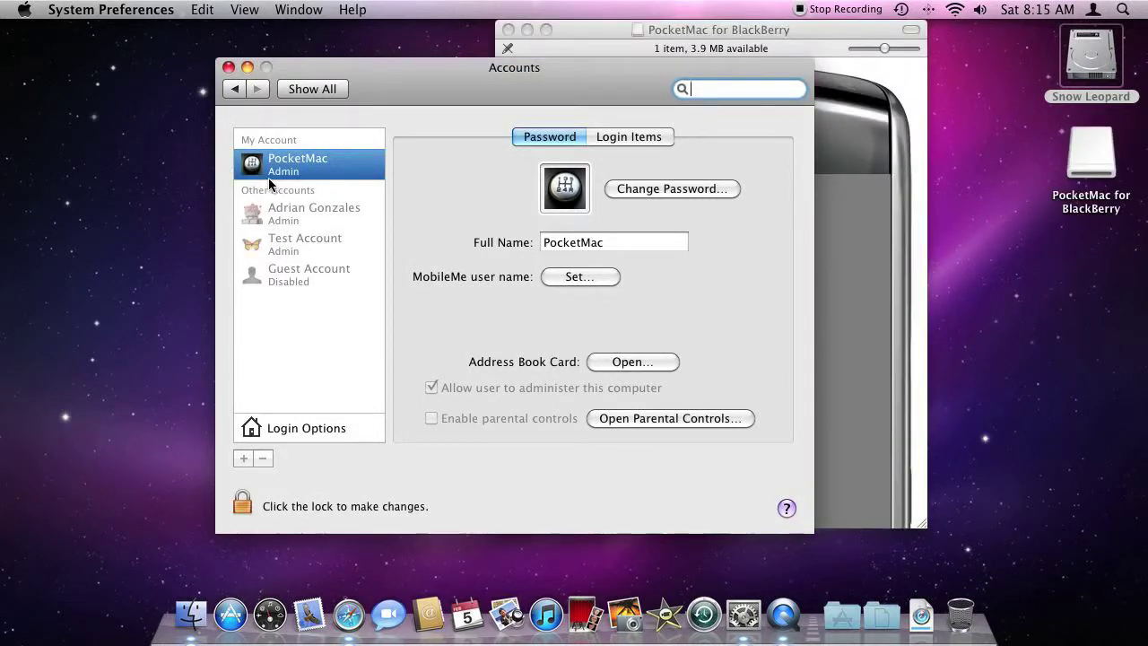
pyautogui.click(243, 510)
pyautogui.click(228, 68)
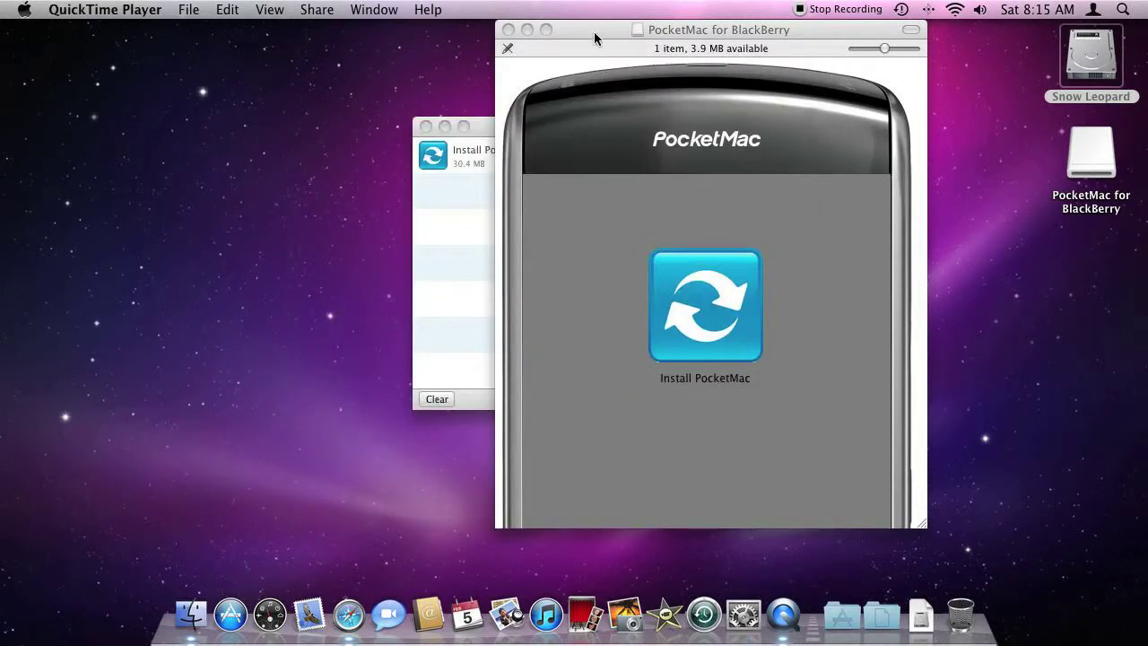
# Step: Launch Install PocketMac from the disk image, allow it to open, and authorise with the admin password
pyautogui.moveTo(593, 31); pyautogui.dragTo(300, 34)
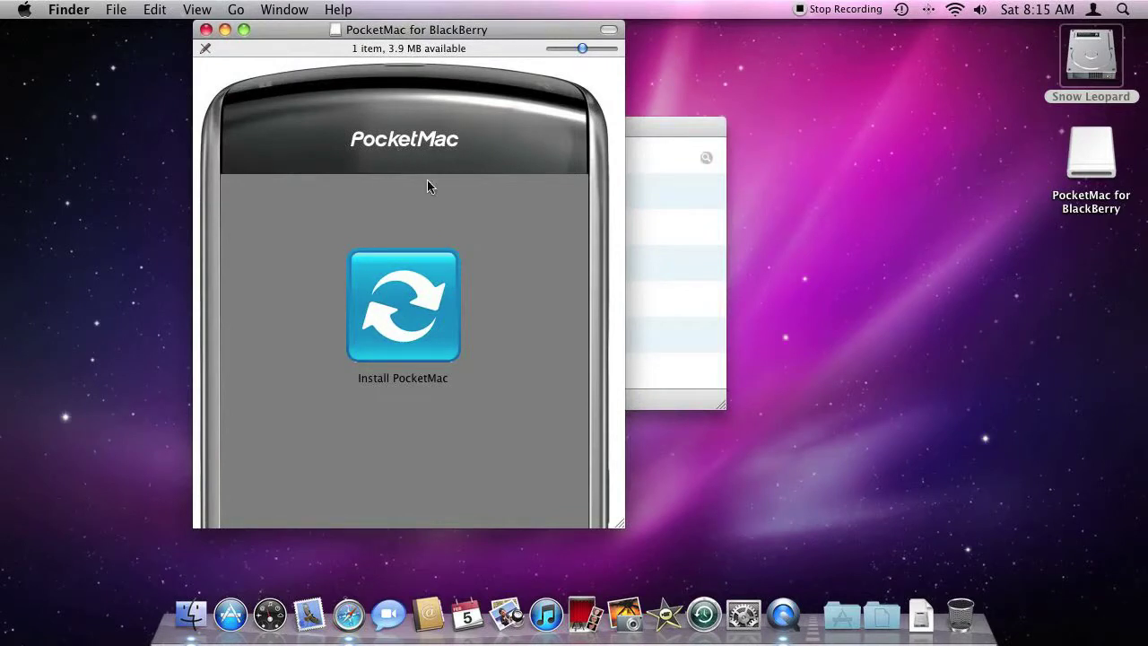
pyautogui.doubleClick(373, 339)
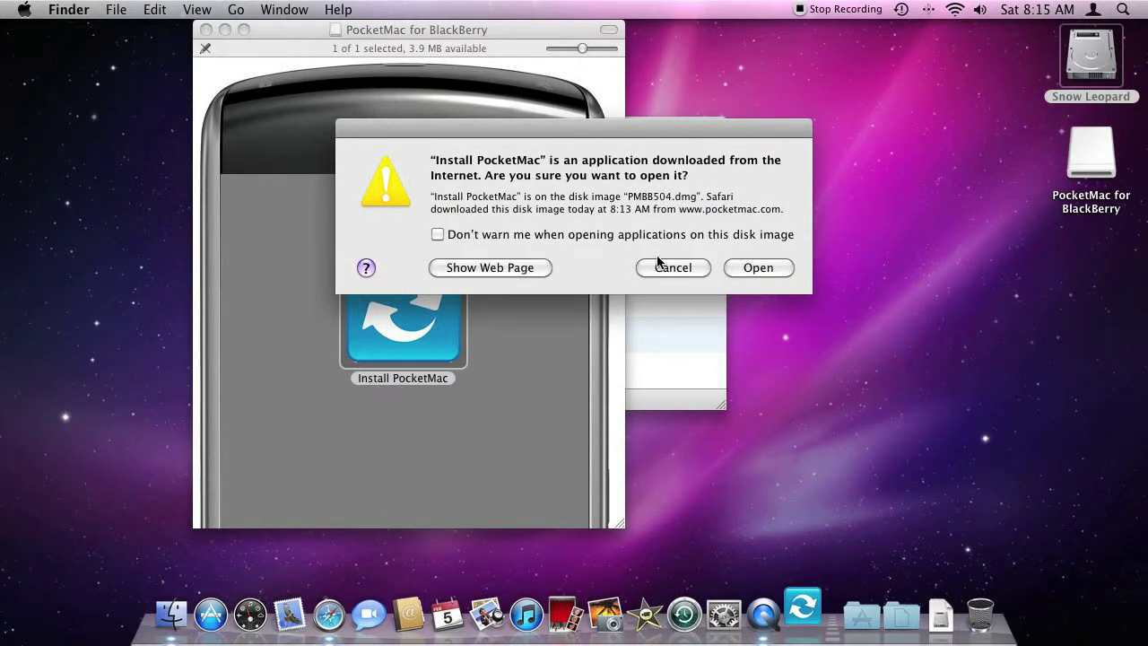
pyautogui.click(756, 265)
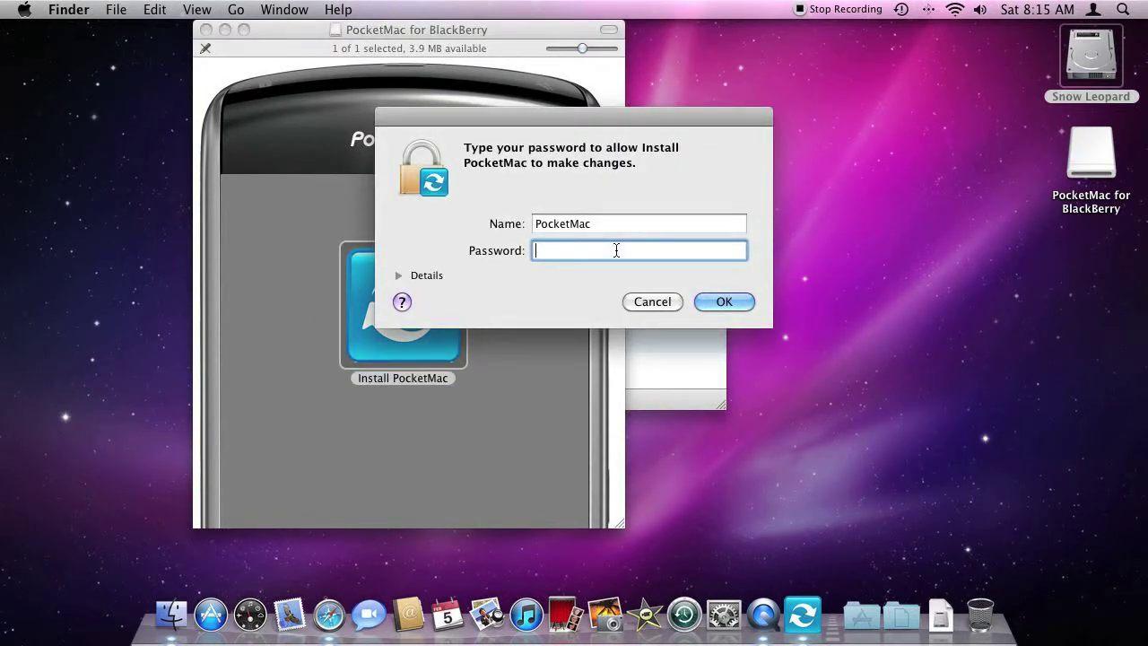
pyautogui.write('p*******')
pyautogui.press('Return')
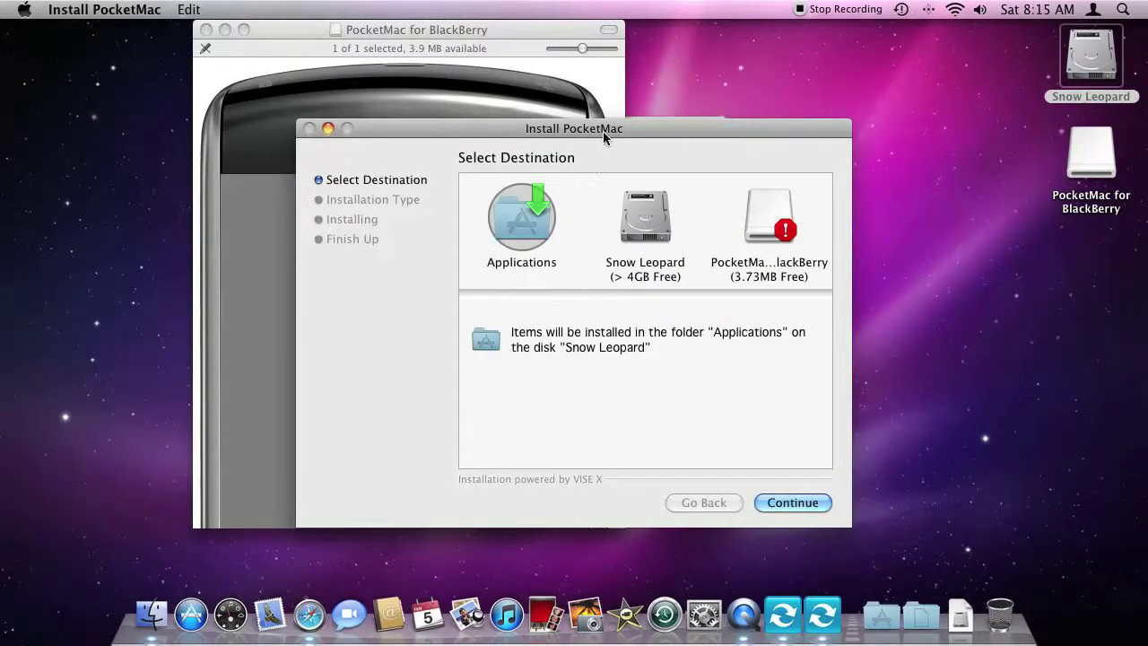
# Step: Hide Safari, Easy Install PocketMac to Applications on Snow Leopard, and accept the BlackBerry disconnect alert
pyautogui.click(306, 618)
pyautogui.press('super+h')
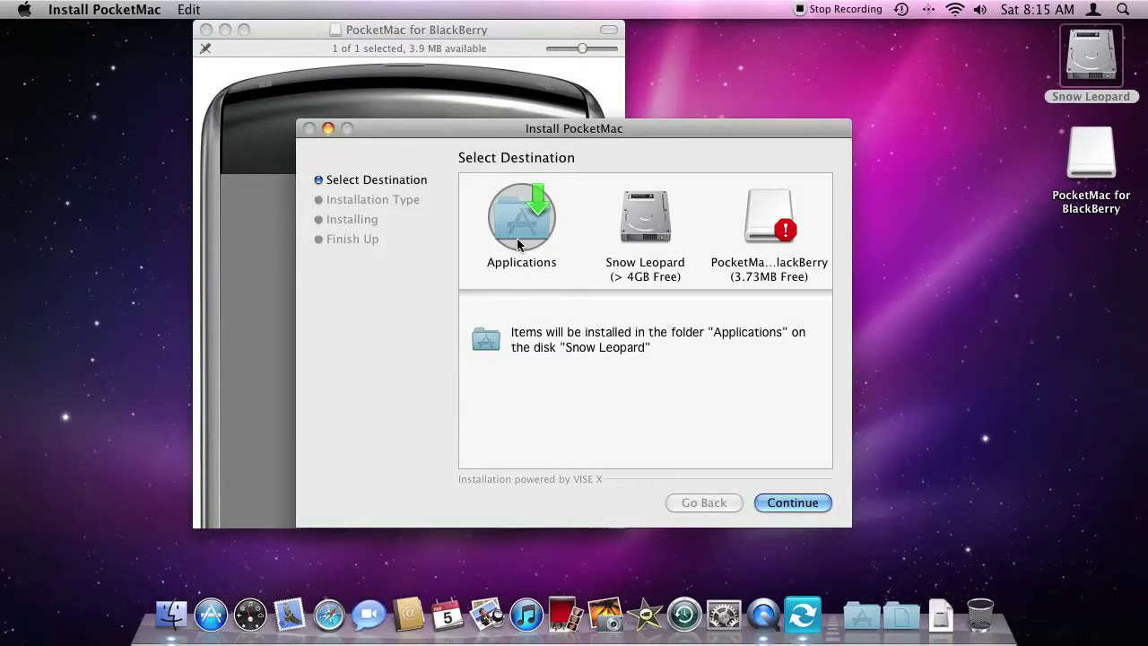
pyautogui.click(789, 504)
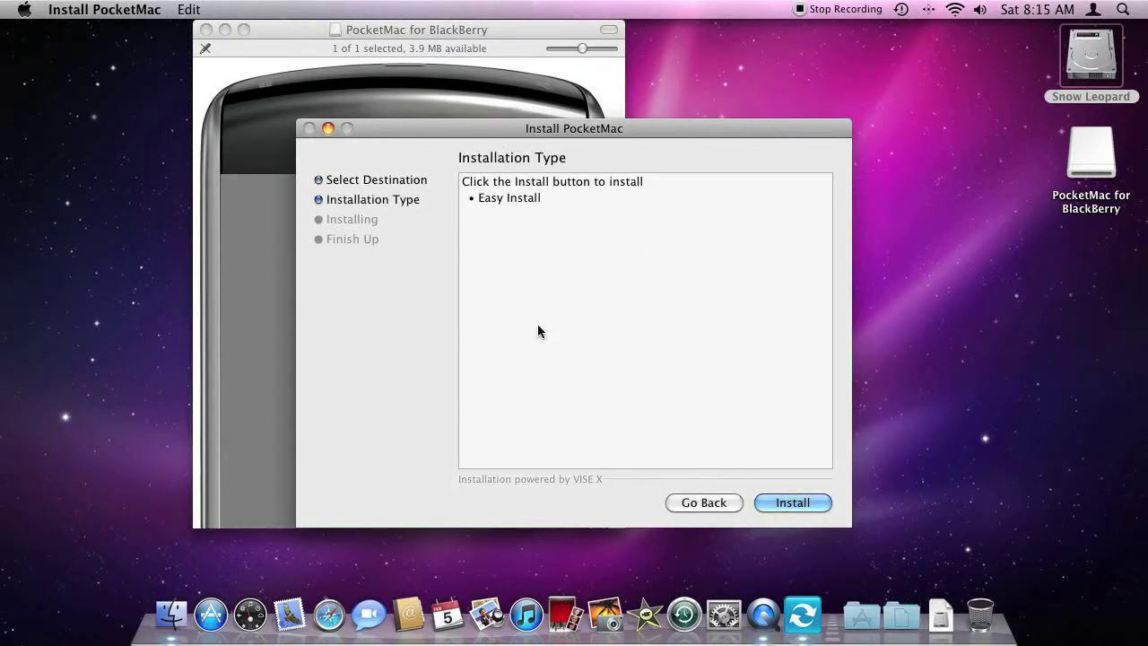
pyautogui.click(801, 500)
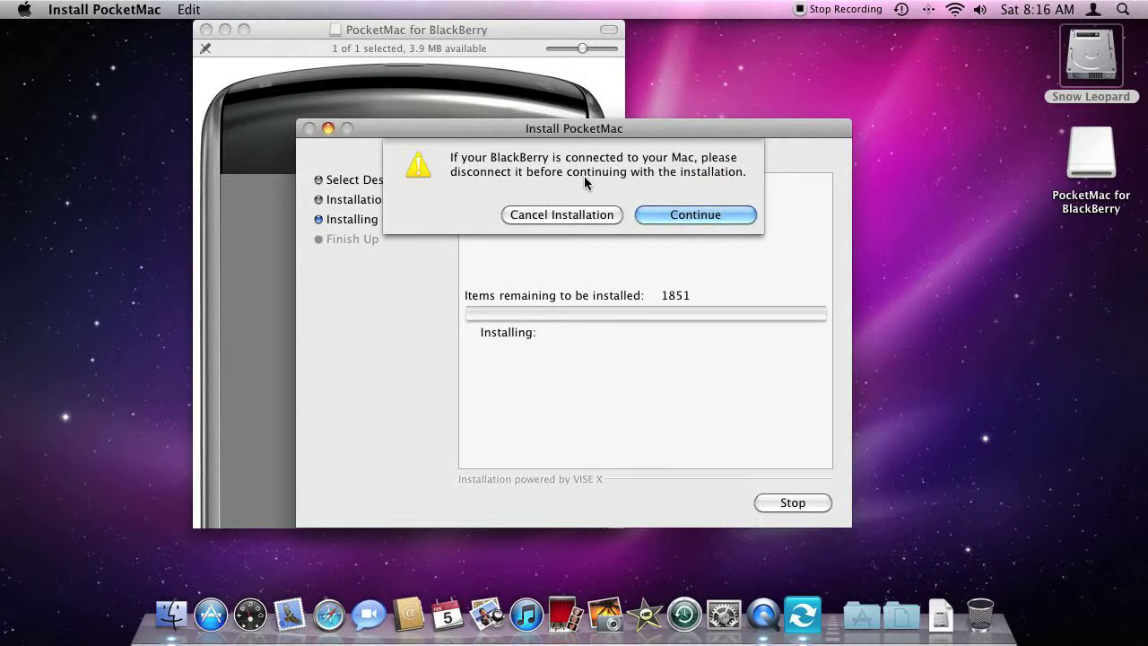
pyautogui.click(673, 215)
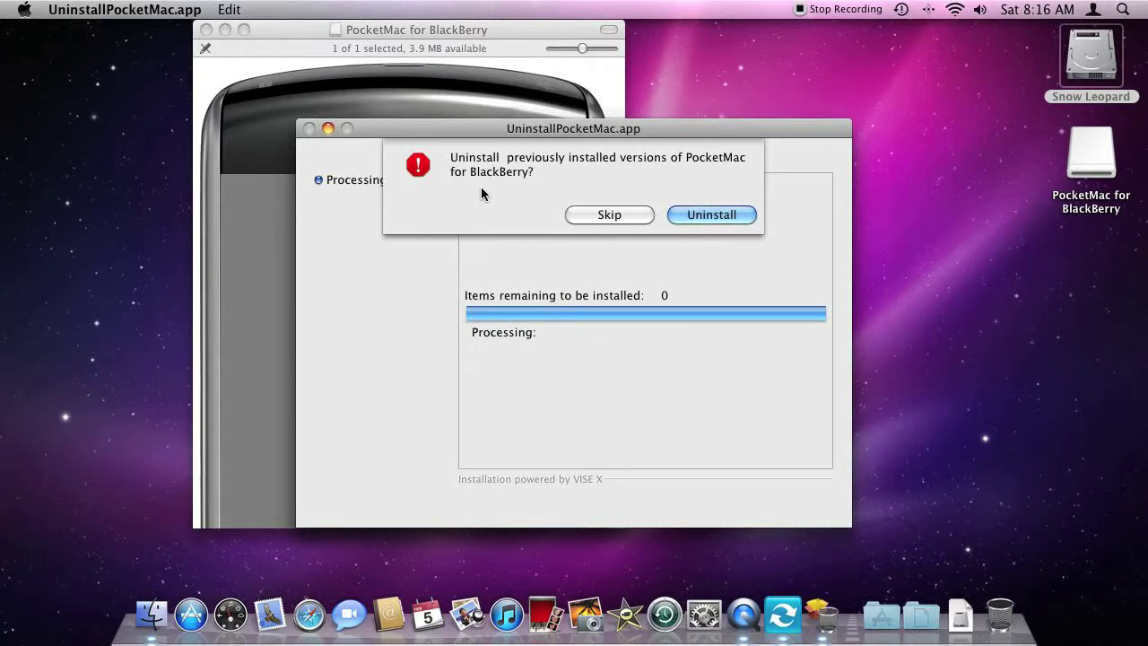
# Step: Choose Uninstall to remove previously installed PocketMac versions
pyautogui.click(691, 216)
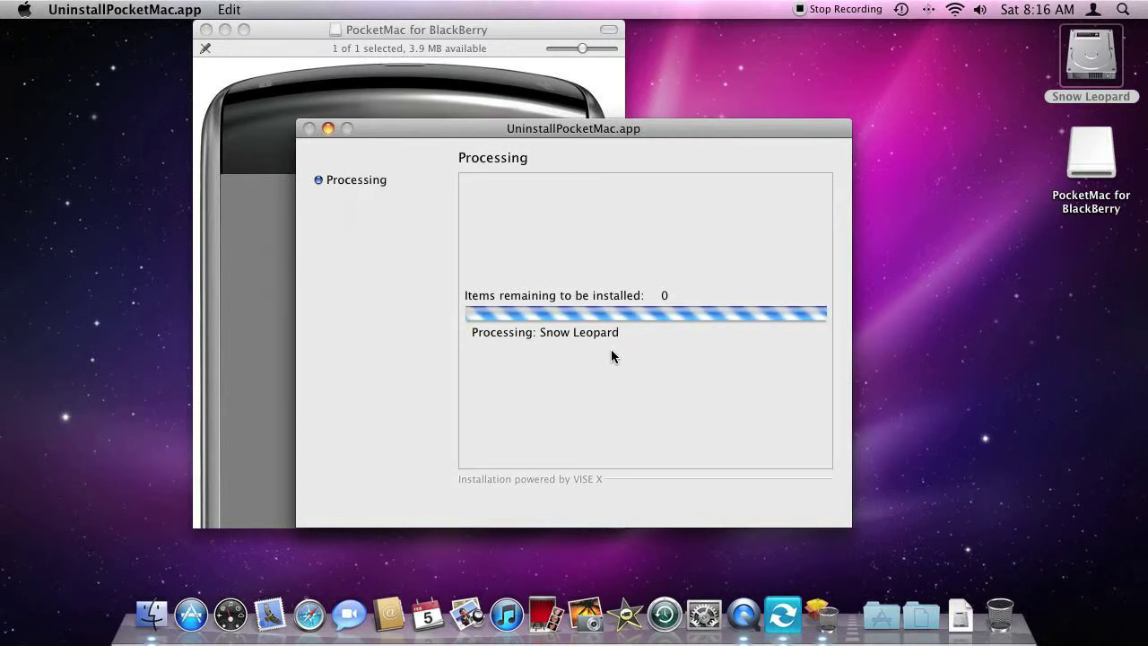
# Step: Return to the uninstaller and confirm removing PocketMac SyncManager too
pyautogui.click(743, 614)
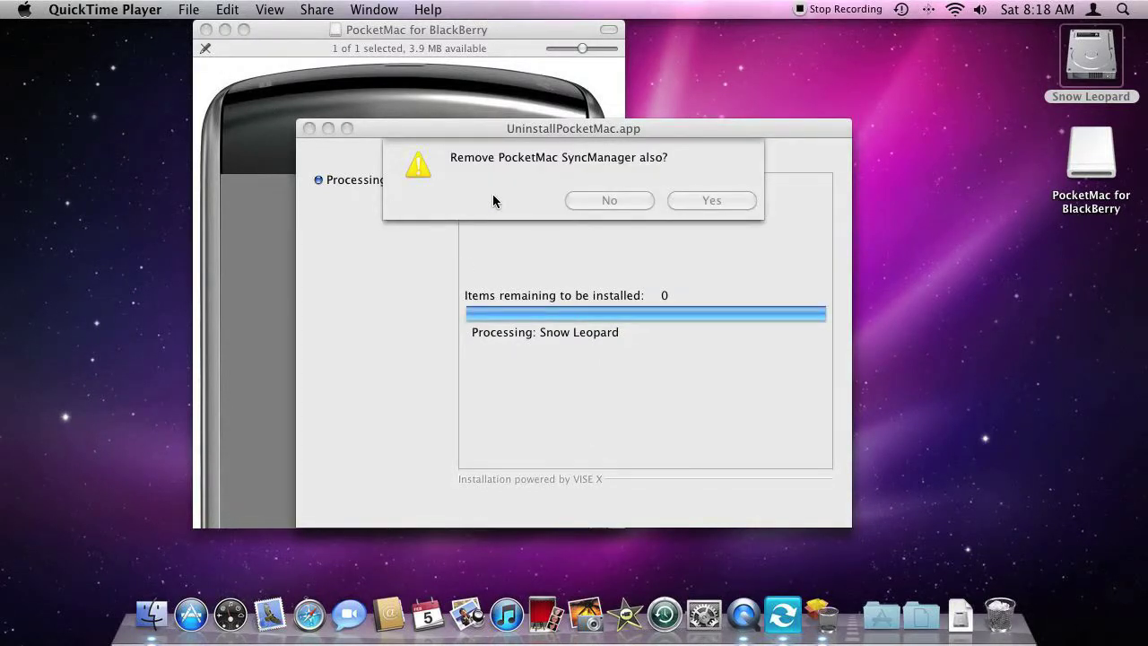
pyautogui.click(492, 201)
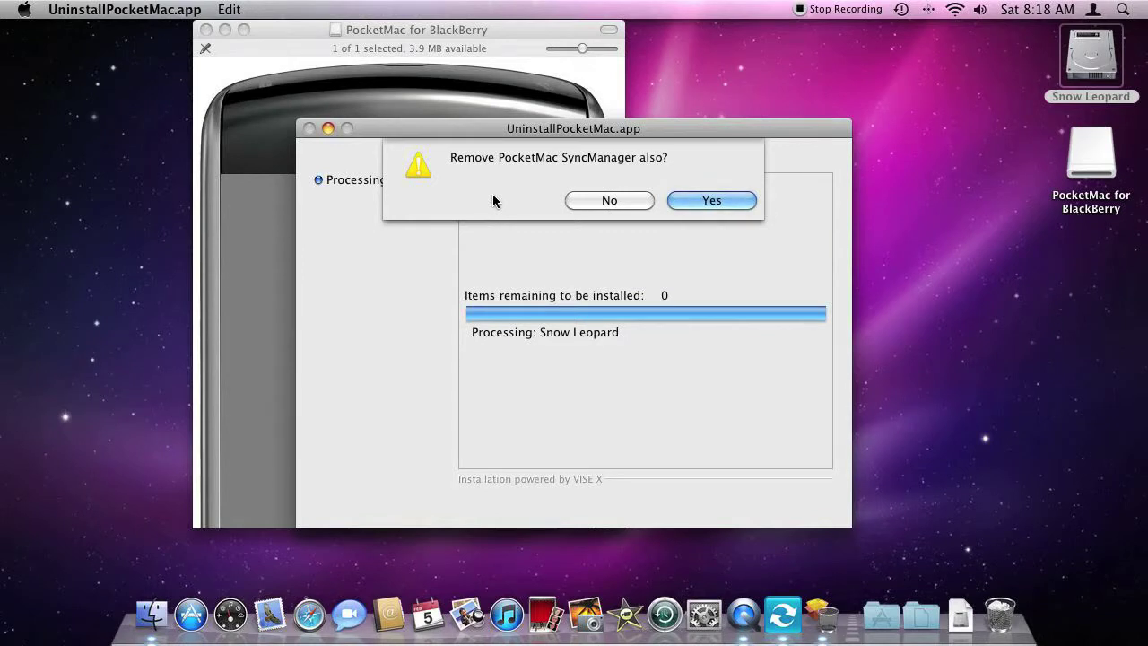
pyautogui.click(708, 201)
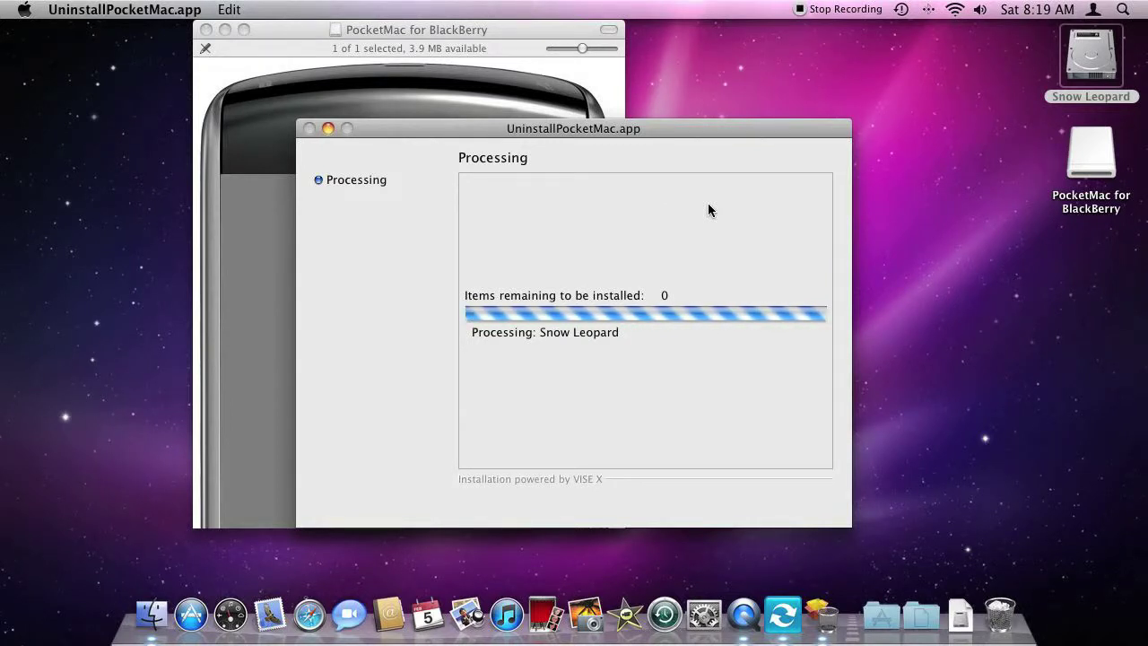
# Step: Install Entourage 2008 and Lotus Notes sync support, skipping Entourage 2011
pyautogui.click(794, 7)
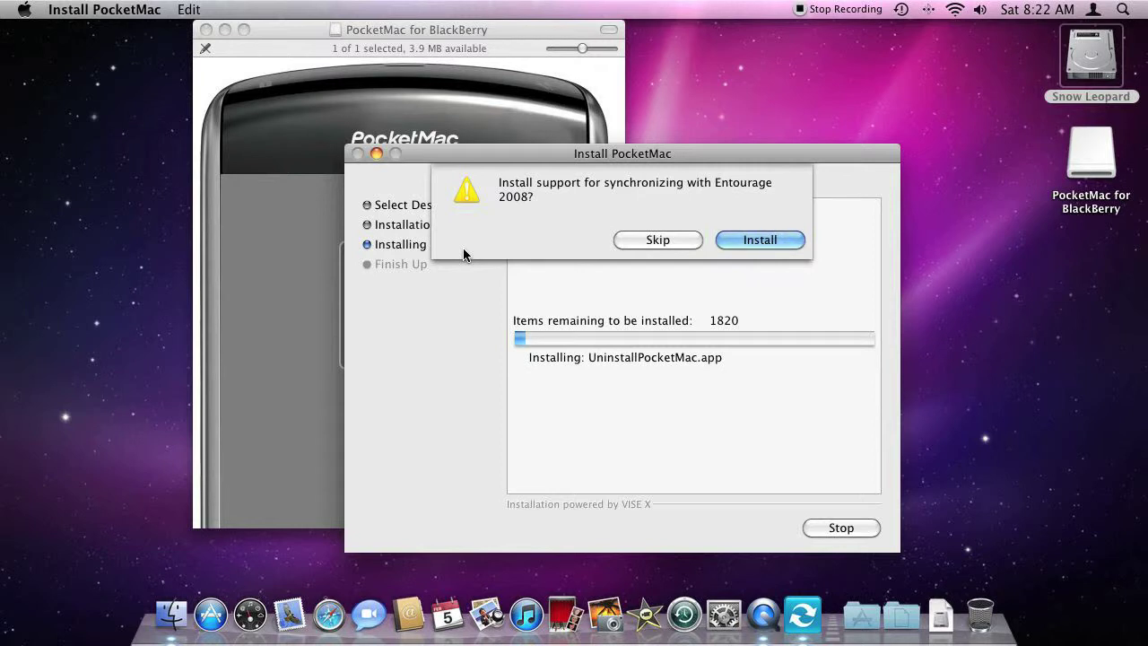
pyautogui.click(759, 241)
pyautogui.click(650, 241)
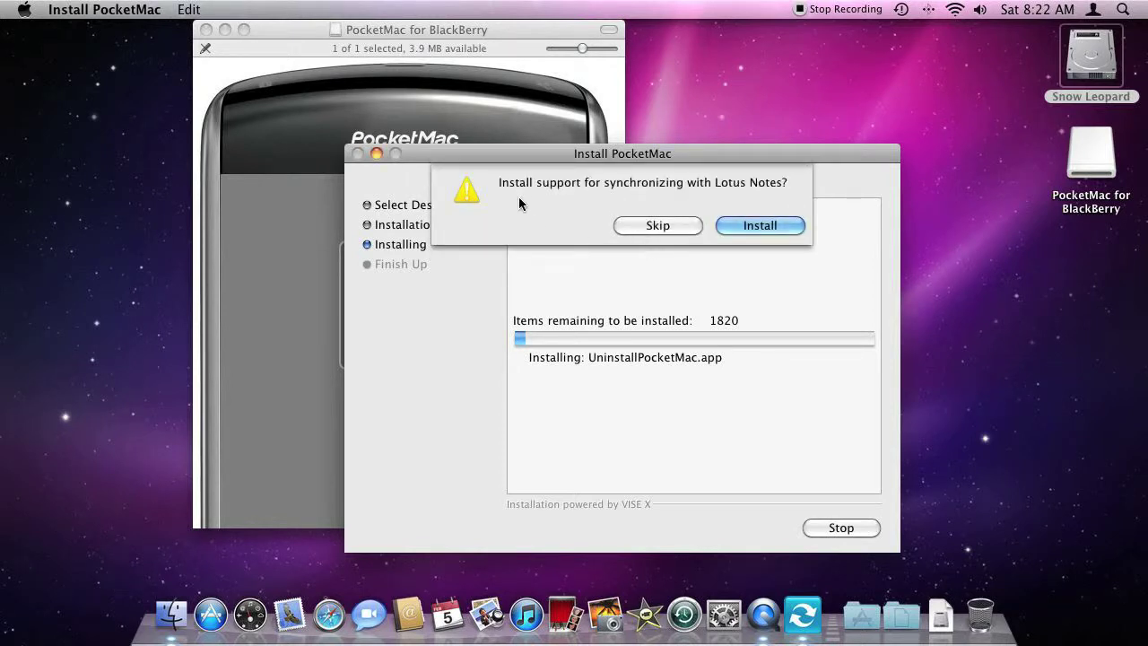
pyautogui.click(750, 225)
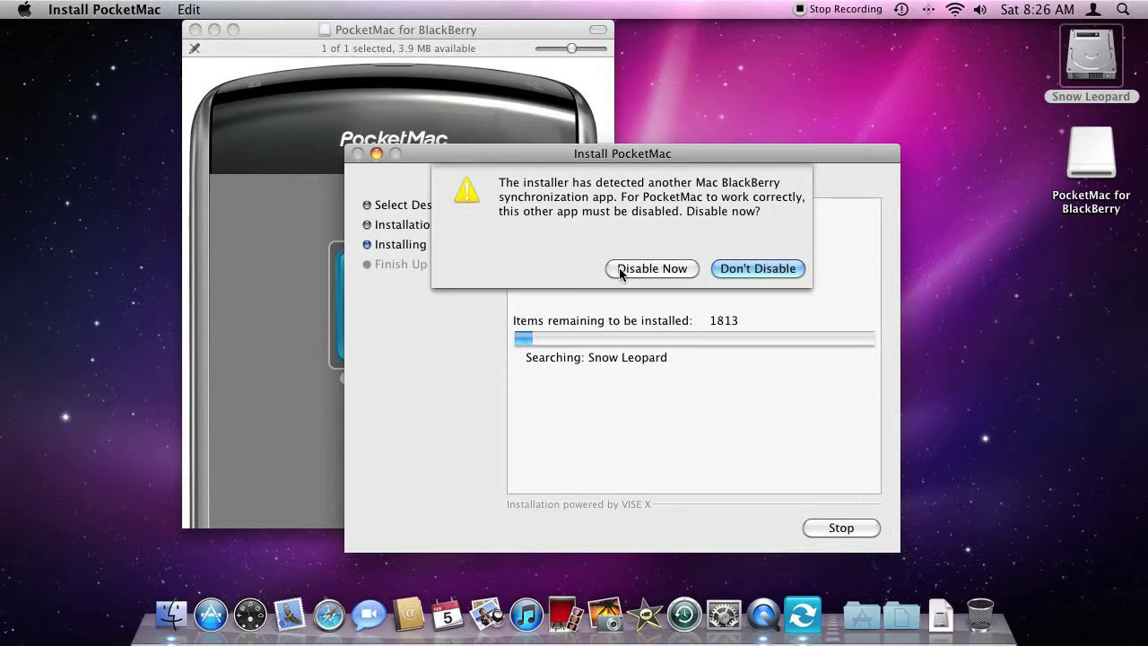
# Step: Choose Disable Now for the other detected BlackBerry sync app
pyautogui.click(620, 270)
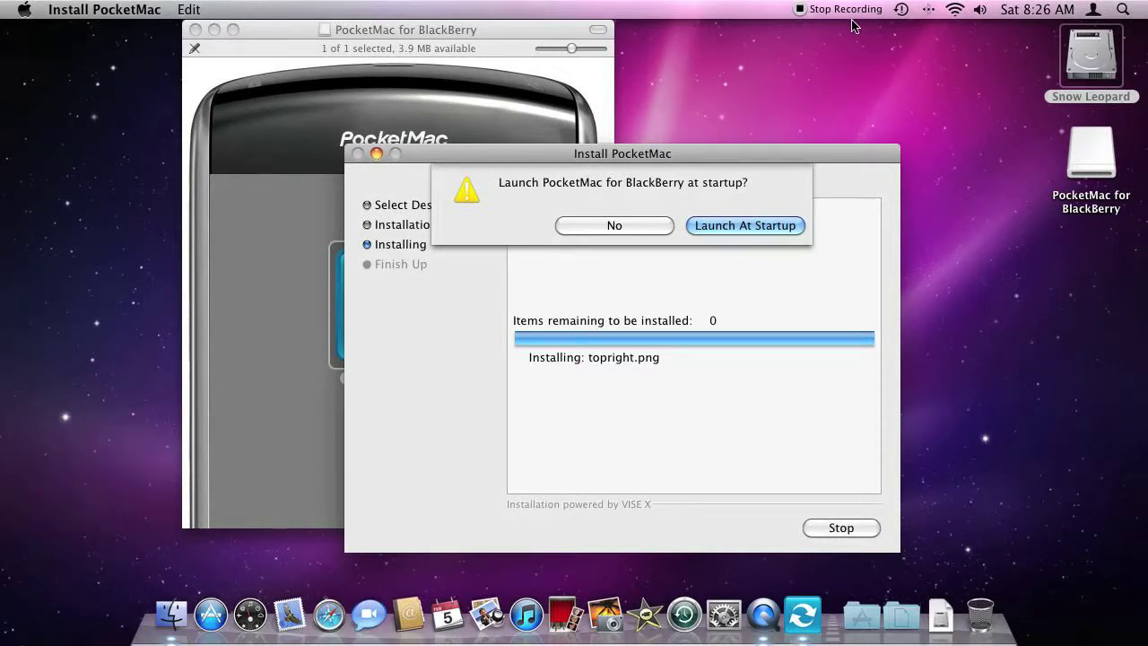
# Step: Choose Launch At Startup so PocketMac starts with the Mac
pyautogui.click(727, 226)
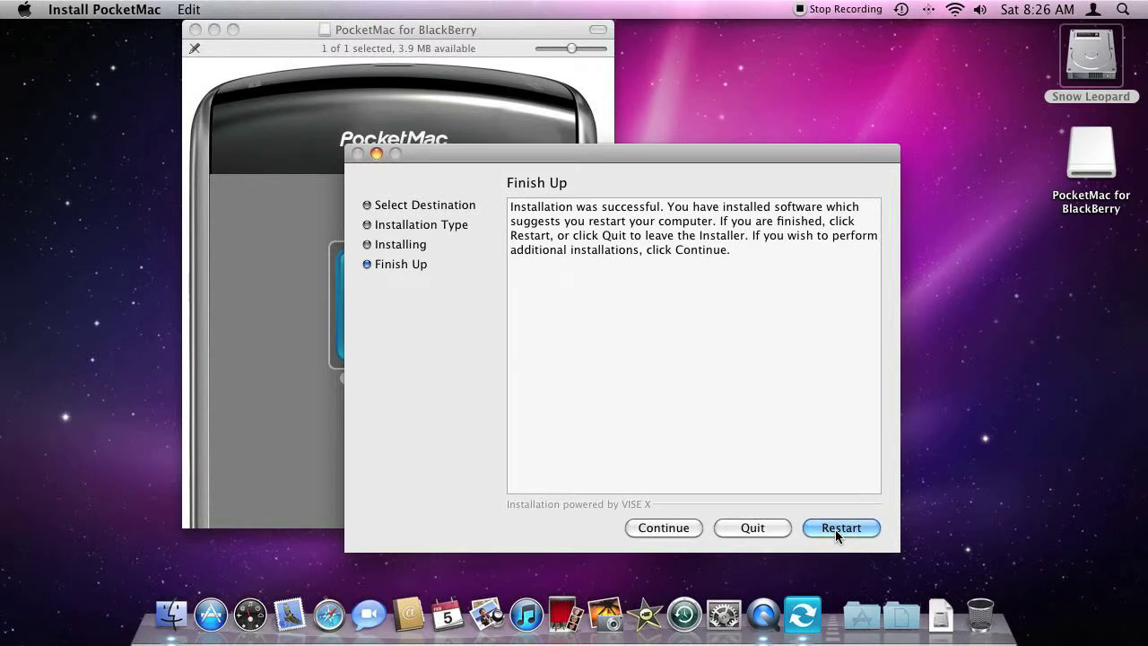
# Step: Glance at the Force Quit list of running apps, then open the Snow Leopard disk
pyautogui.press('super+alt+Escape')
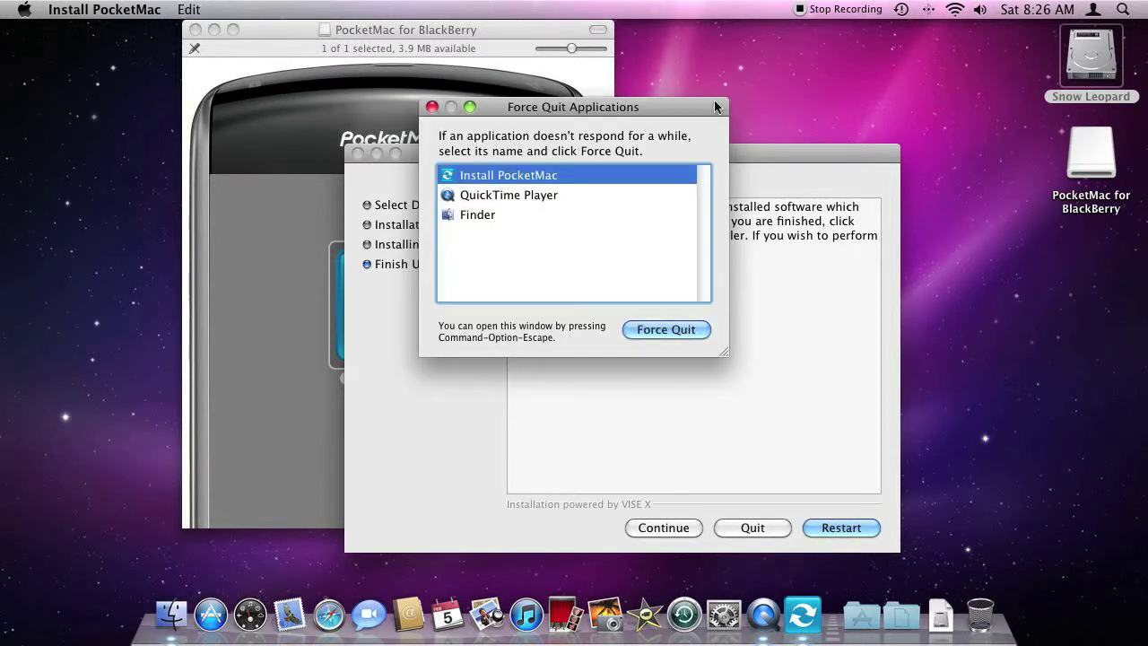
pyautogui.click(431, 107)
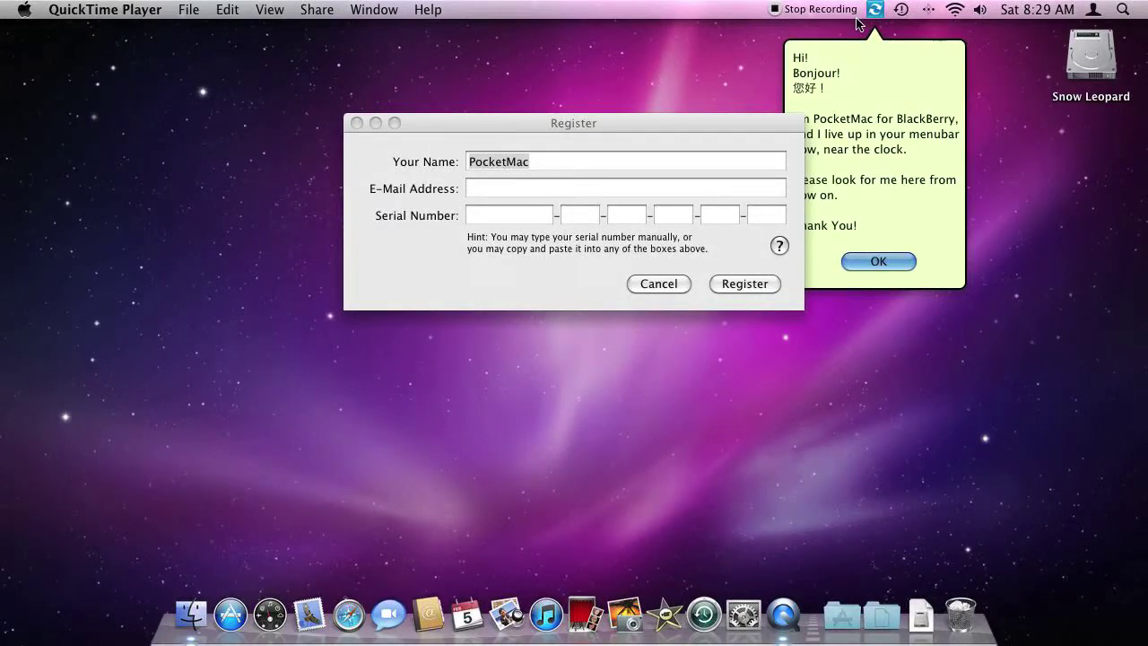
pyautogui.click(1094, 62)
pyautogui.doubleClick(1095, 63)
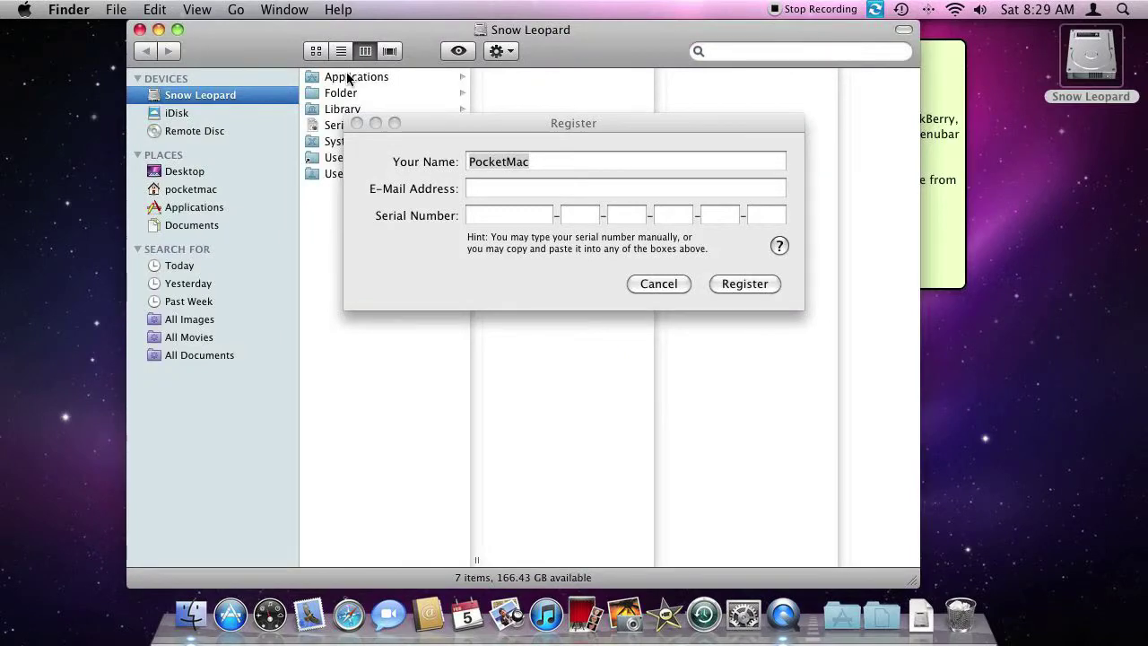
# Step: Confirm PocketMacForBlackBerry 5.0 is in Applications, then close that window
pyautogui.press('super+shift+a')
pyautogui.moveTo(215, 45); pyautogui.dragTo(99, 46)
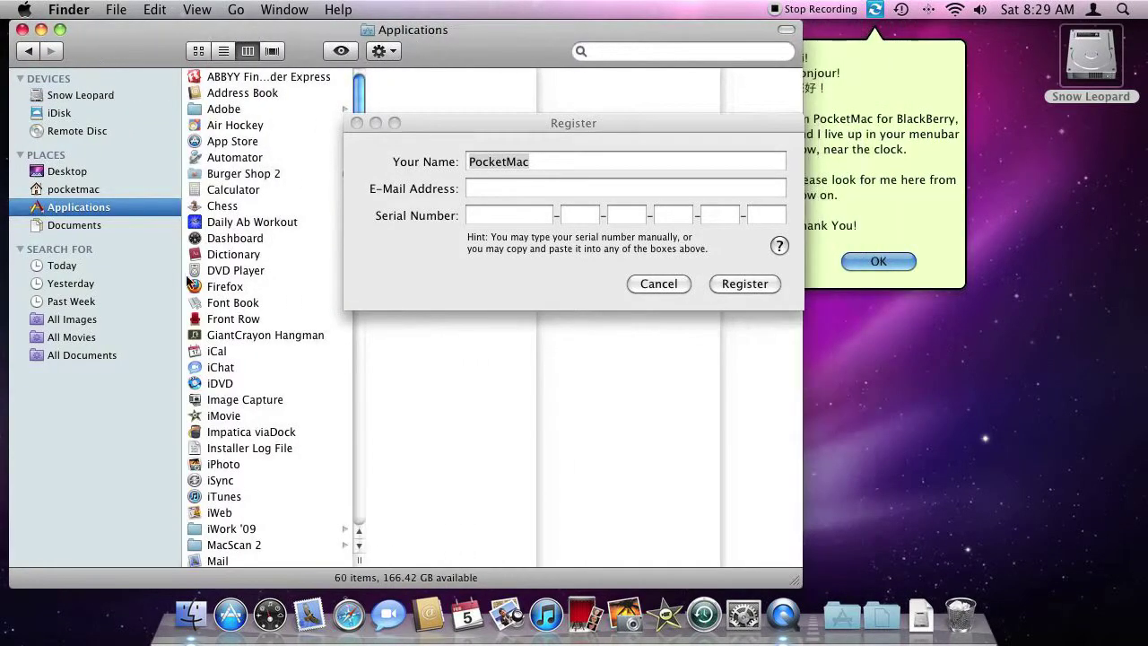
pyautogui.moveTo(359, 551); pyautogui.dragTo(360, 551)
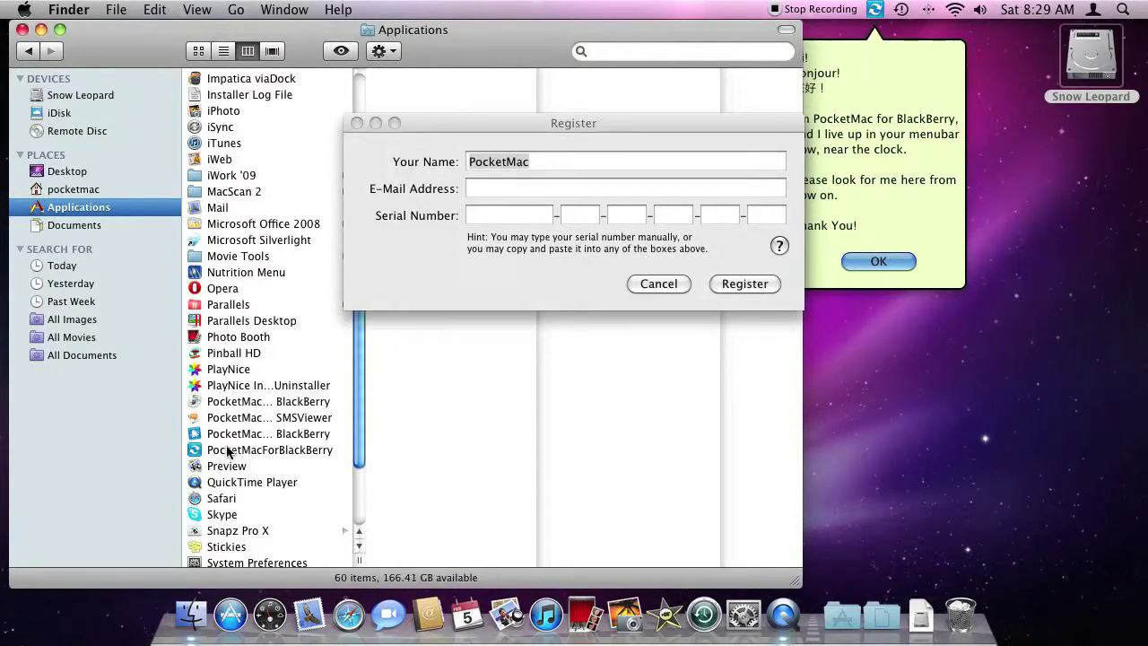
pyautogui.click(227, 450)
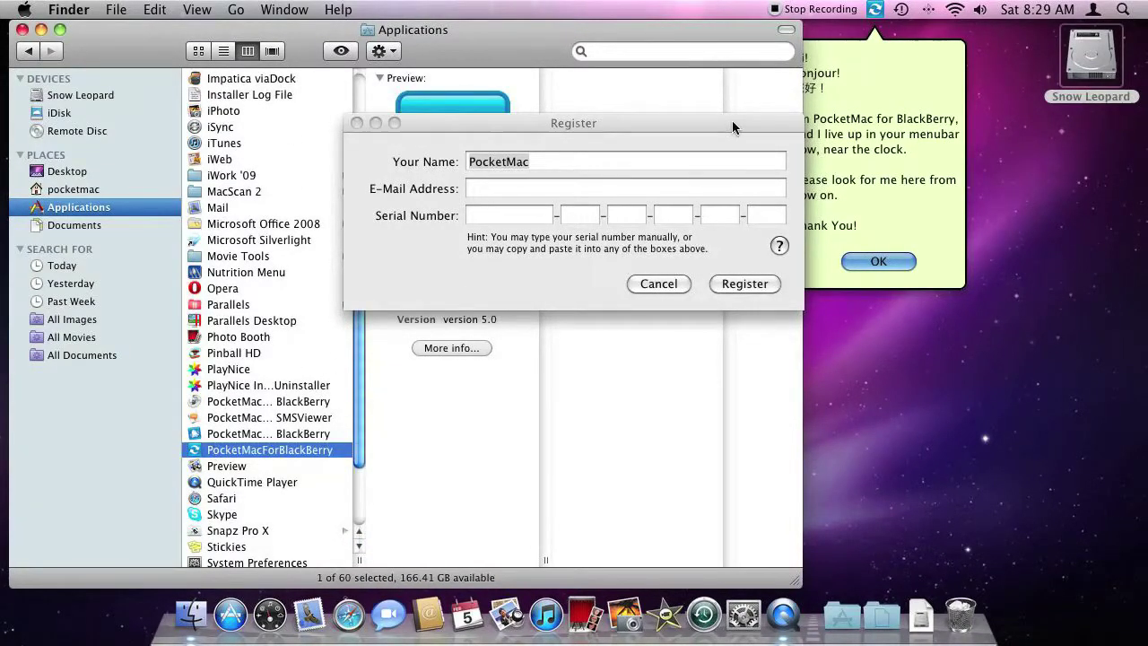
pyautogui.click(23, 29)
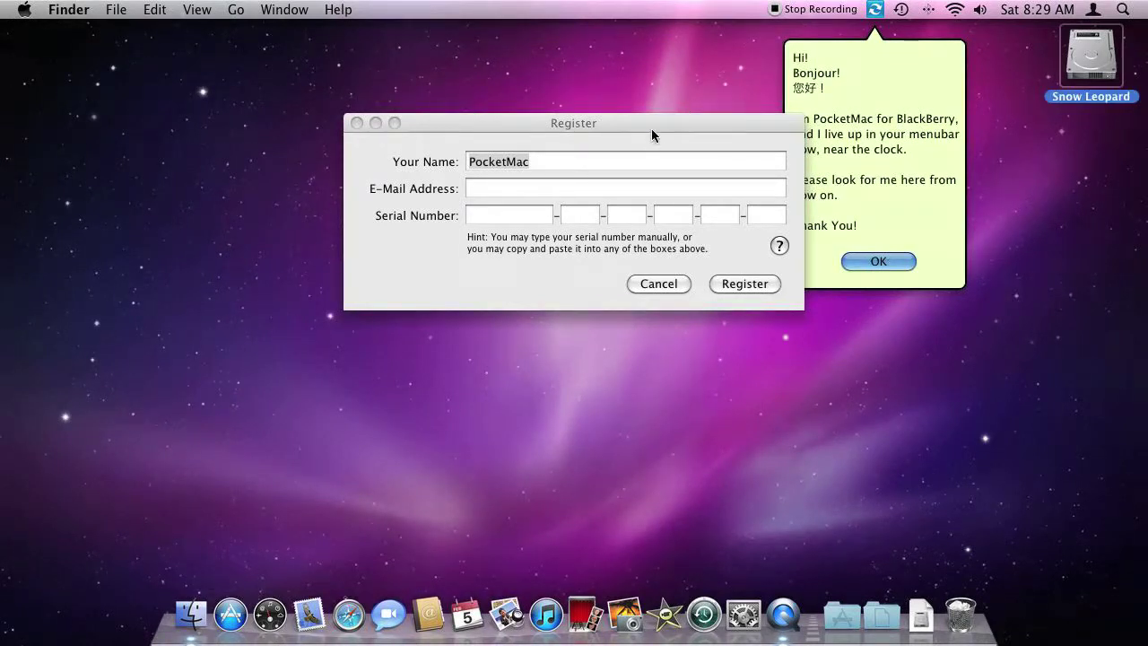
# Step: Open the Serial file from the Snow Leopard disk and copy its serial number line
pyautogui.moveTo(651, 128); pyautogui.dragTo(615, 117)
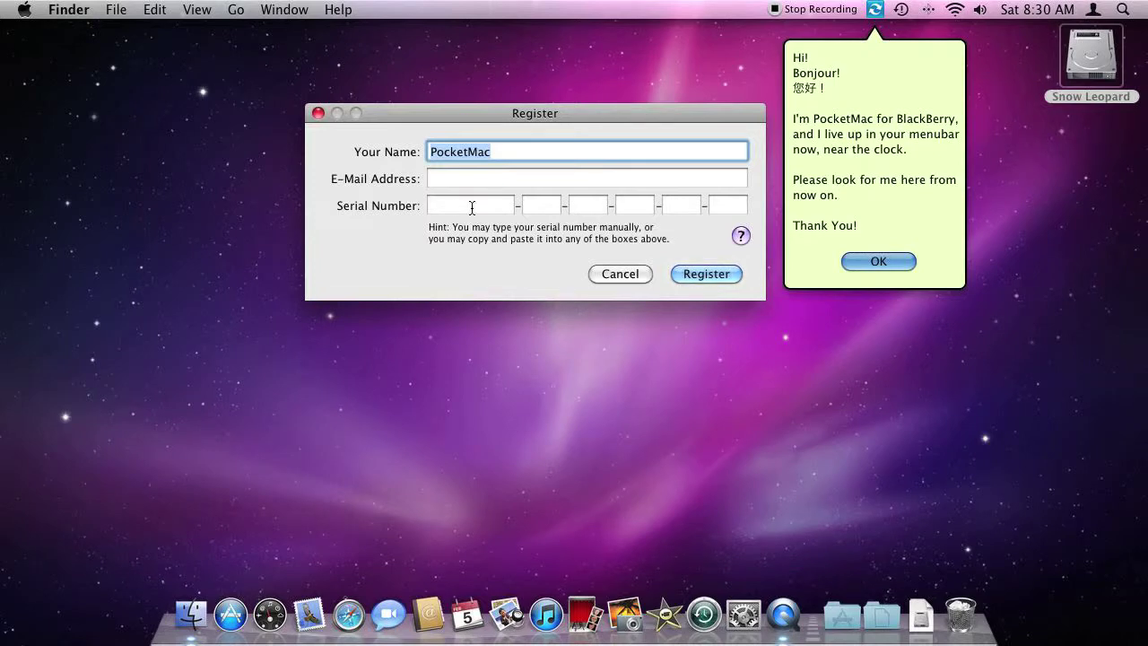
pyautogui.doubleClick(1090, 61)
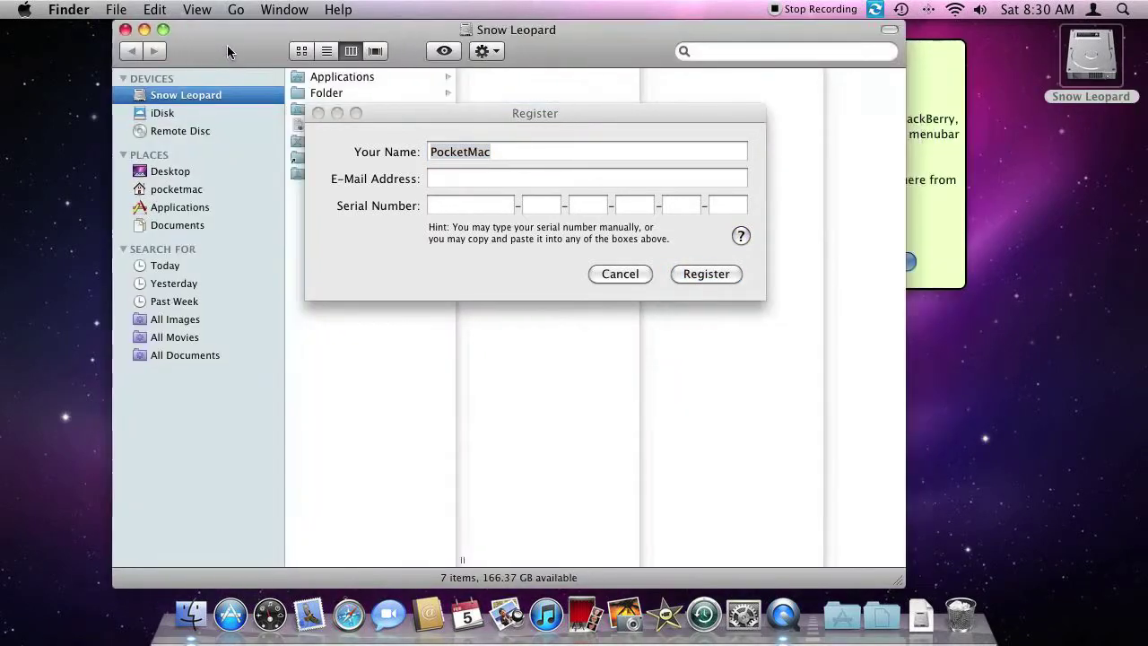
pyautogui.moveTo(226, 51); pyautogui.dragTo(65, 54)
pyautogui.doubleClick(150, 133)
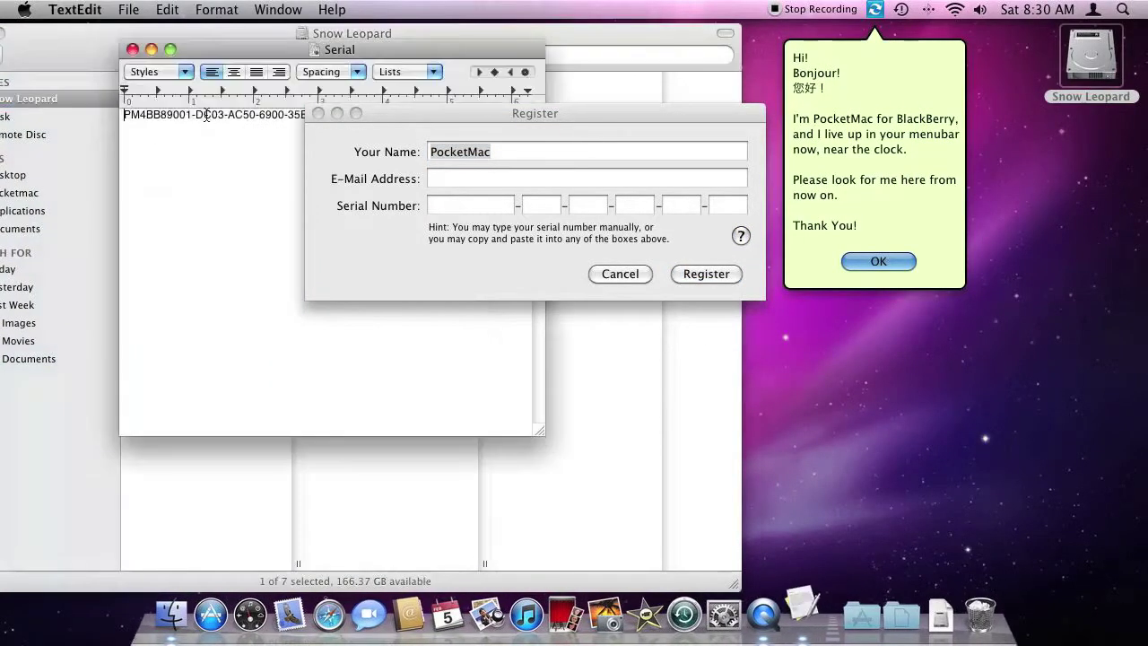
pyautogui.moveTo(251, 52); pyautogui.dragTo(170, 52)
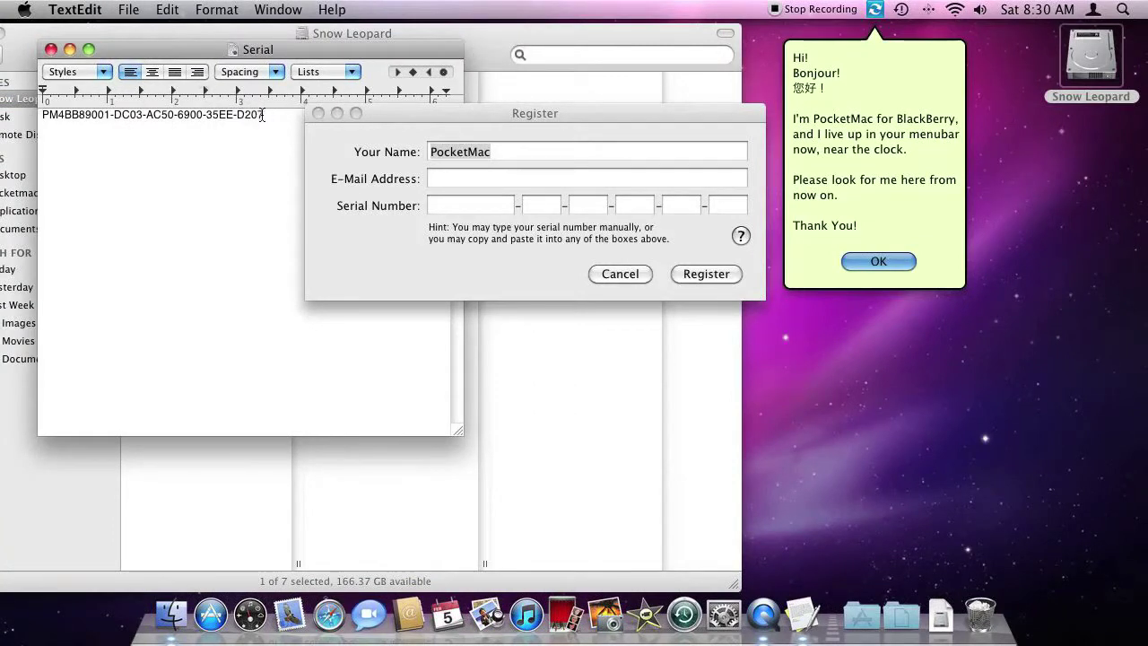
pyautogui.moveTo(263, 115); pyautogui.dragTo(45, 115)
pyautogui.click(113, 117)
pyautogui.moveTo(273, 115); pyautogui.dragTo(45, 121)
pyautogui.press('super+c')
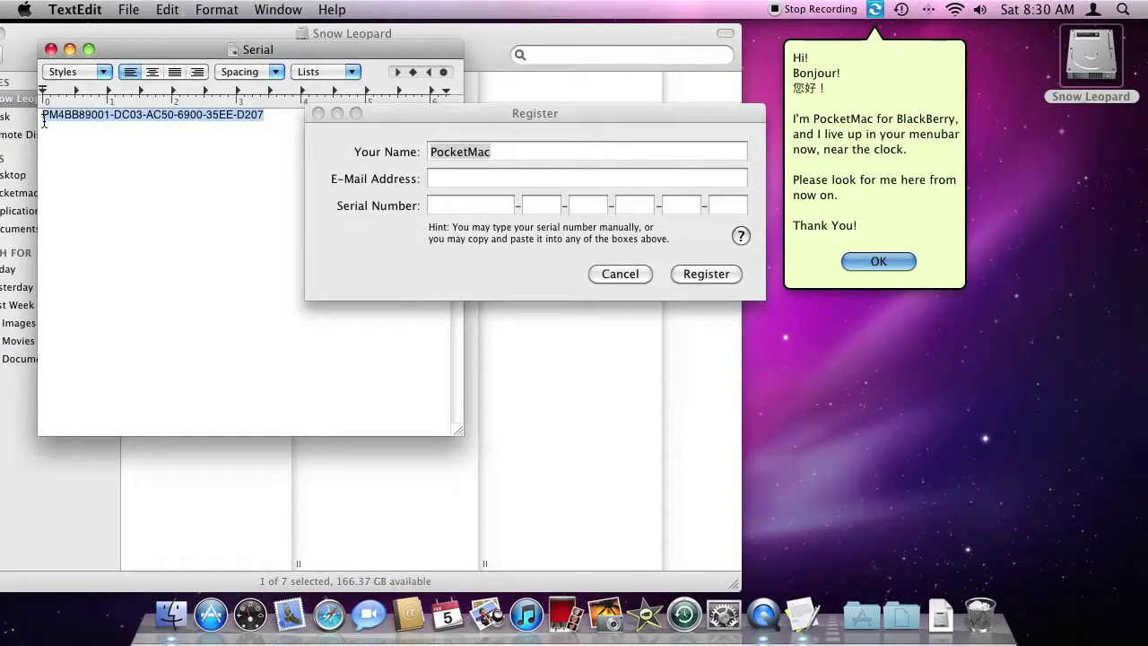
pyautogui.press('super+q')
pyautogui.press('super+w')
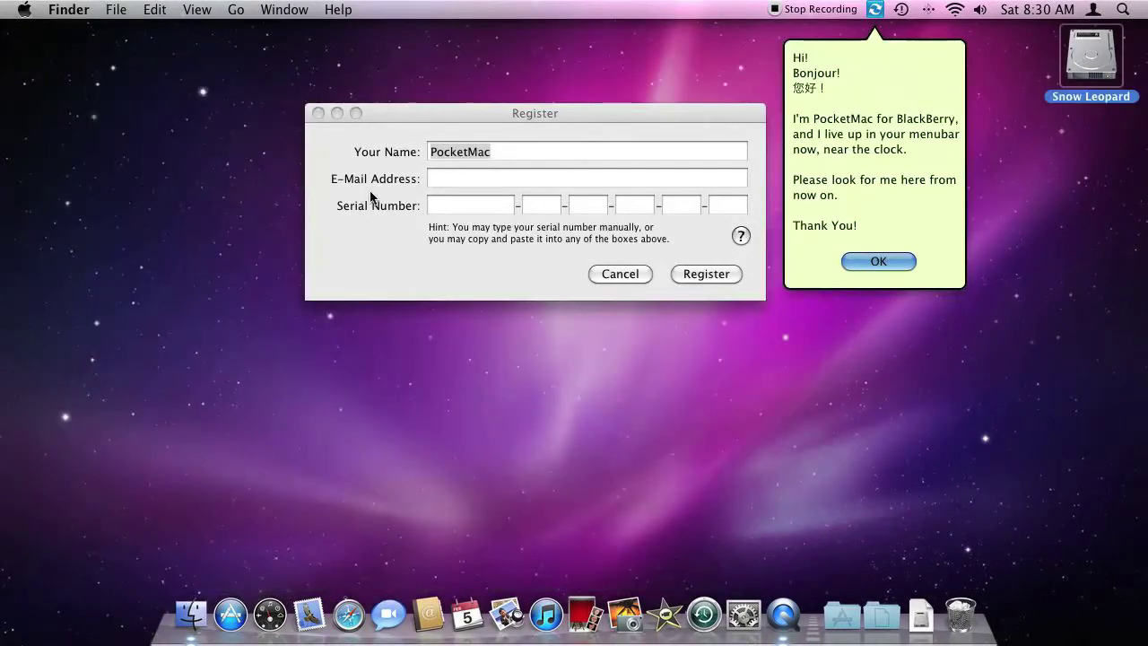
# Step: Enter the contact e-mail, paste the serial number into the boxes, and register
pyautogui.click(461, 179)
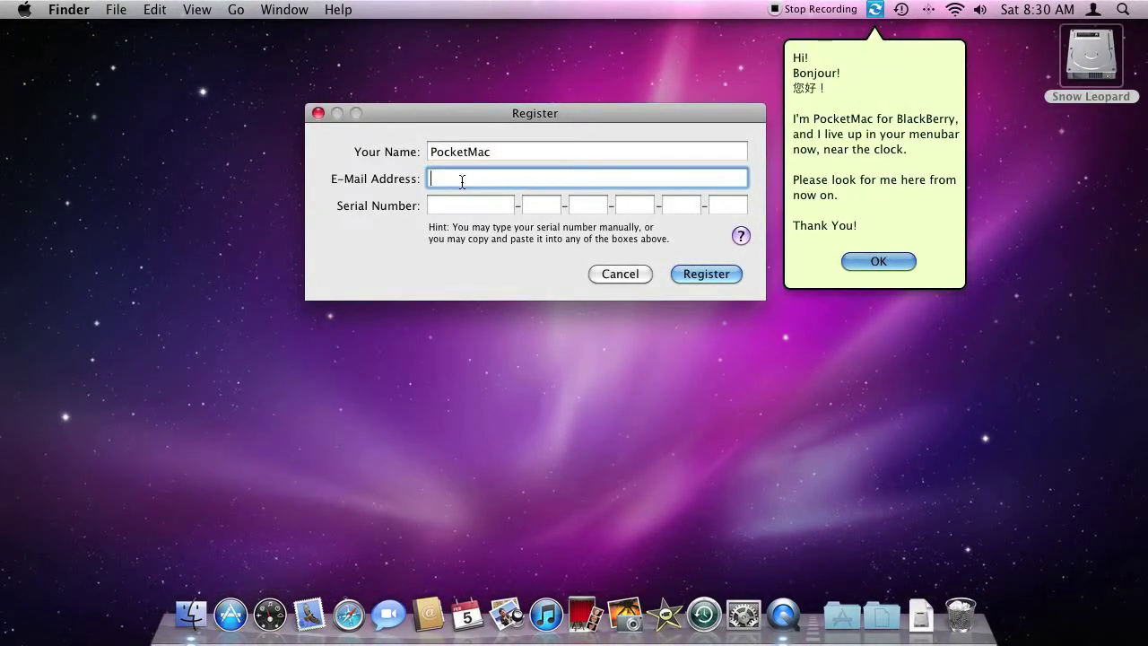
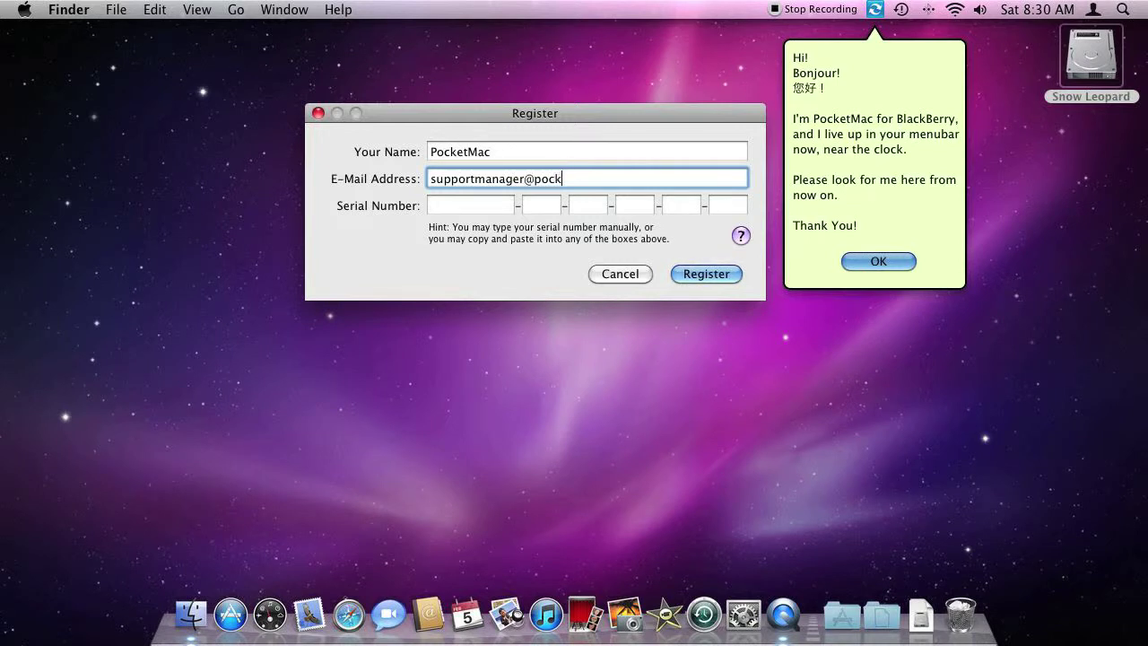
pyautogui.press('Tab')
pyautogui.press('super+v')
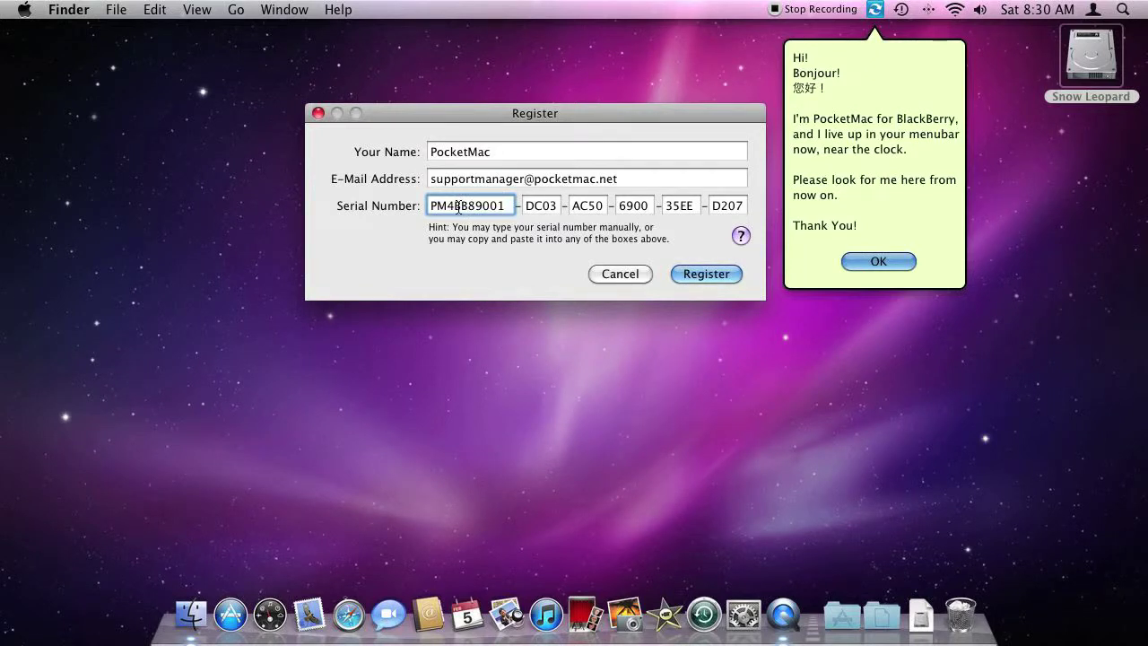
pyautogui.click(706, 275)
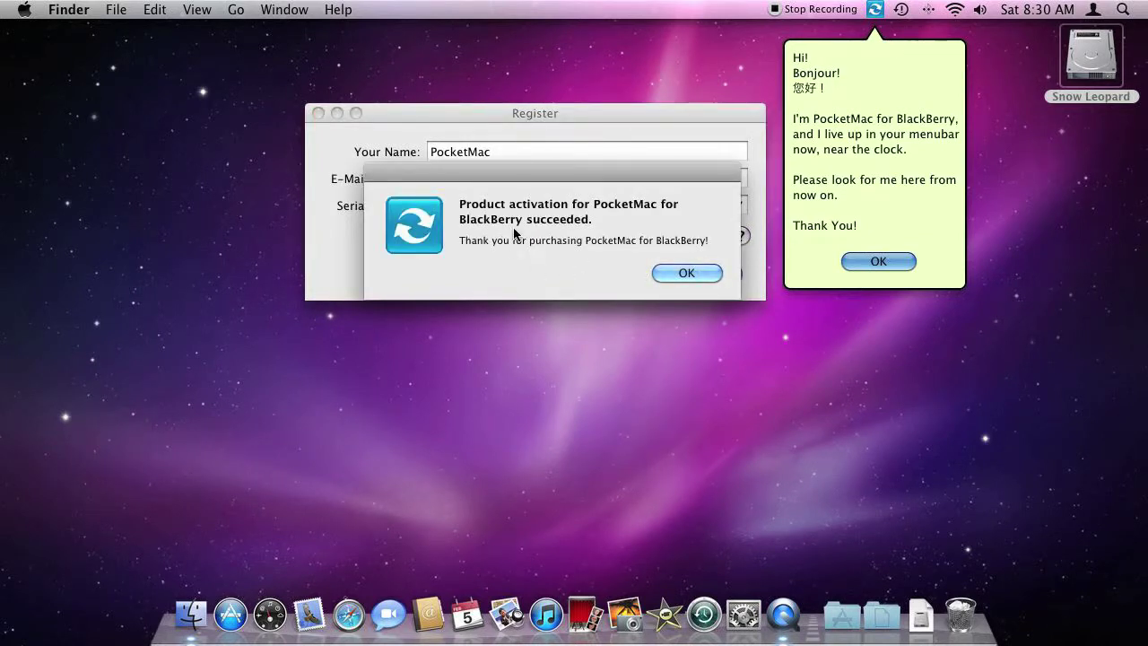
# Step: Dismiss the activation and welcome notices and confirm About shows version 5.04
pyautogui.click(681, 272)
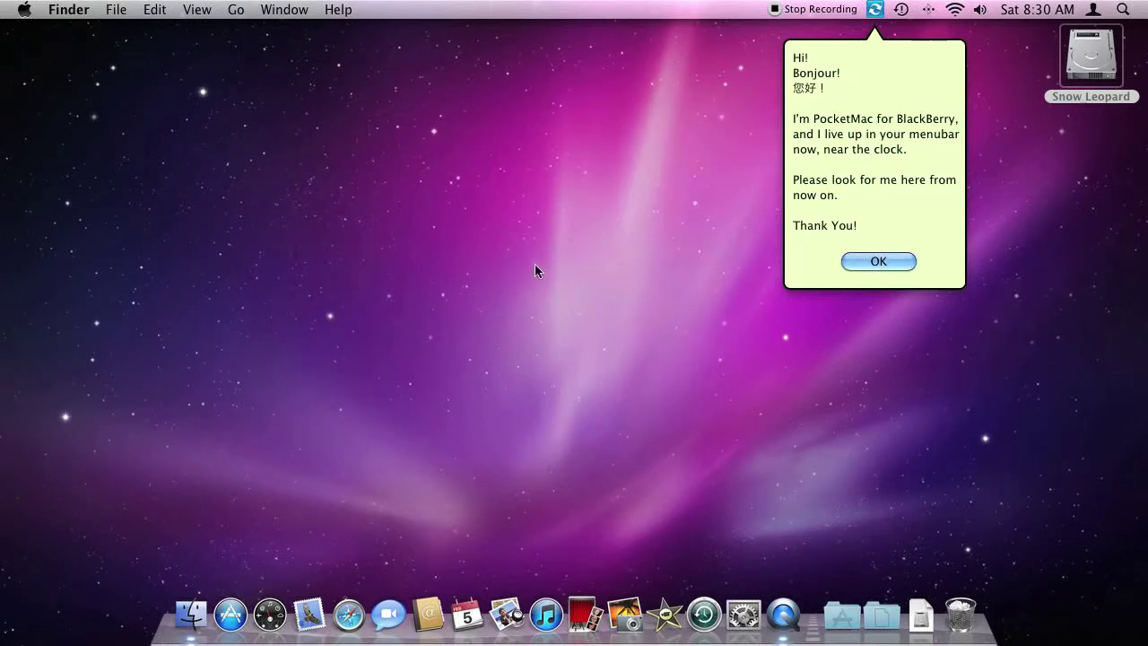
pyautogui.click(883, 262)
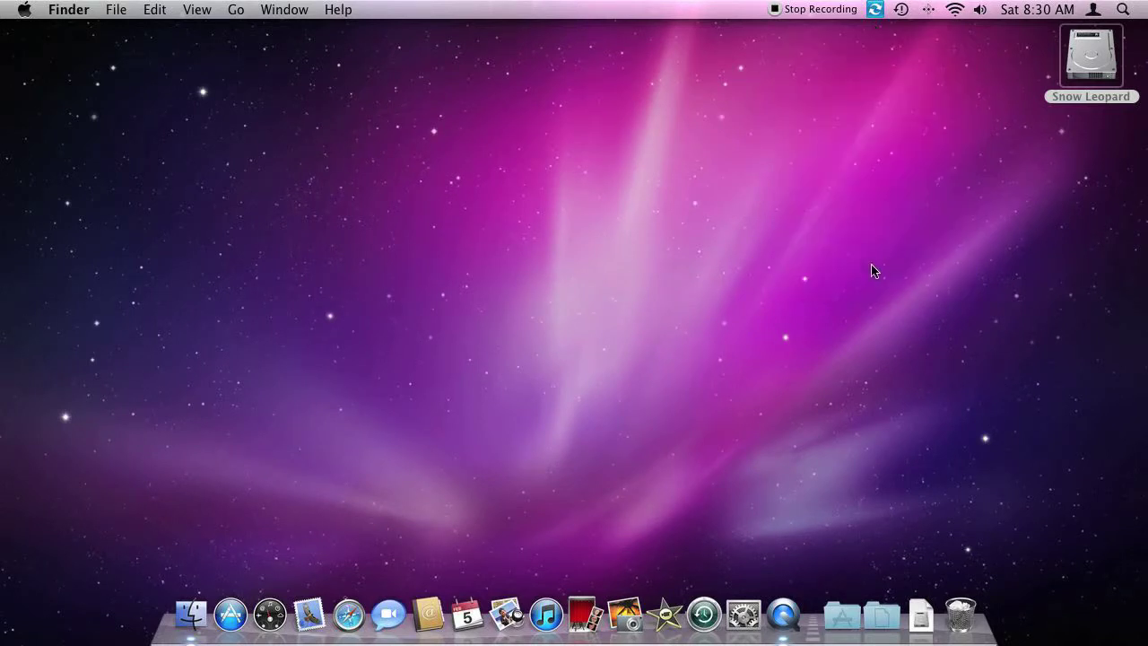
pyautogui.click(878, 9)
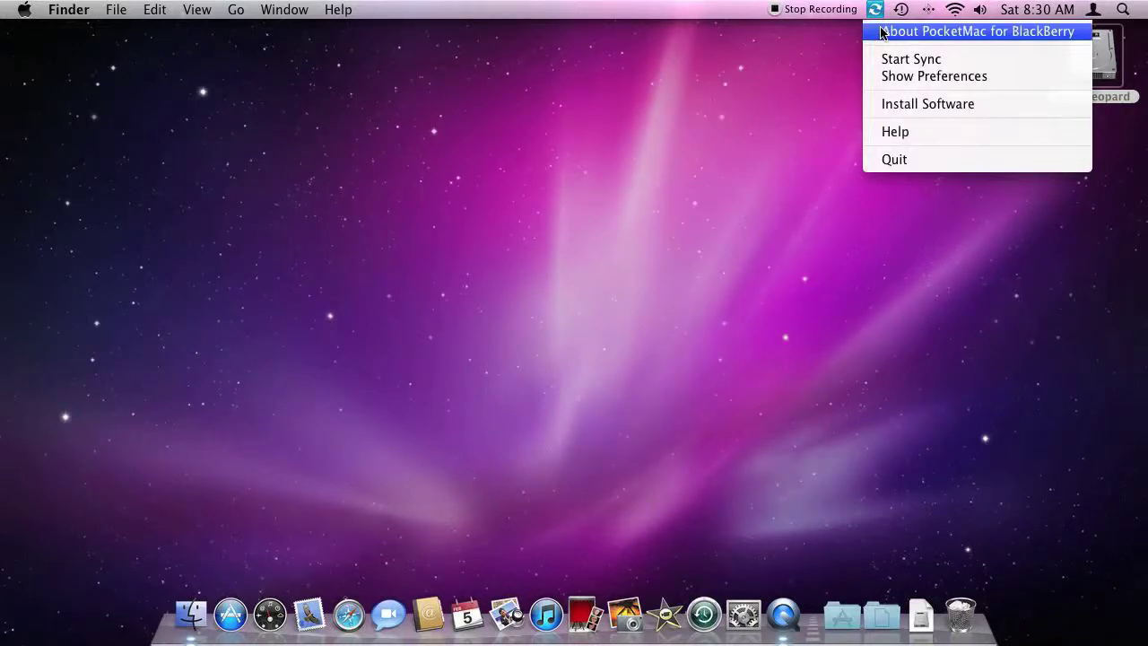
pyautogui.click(882, 31)
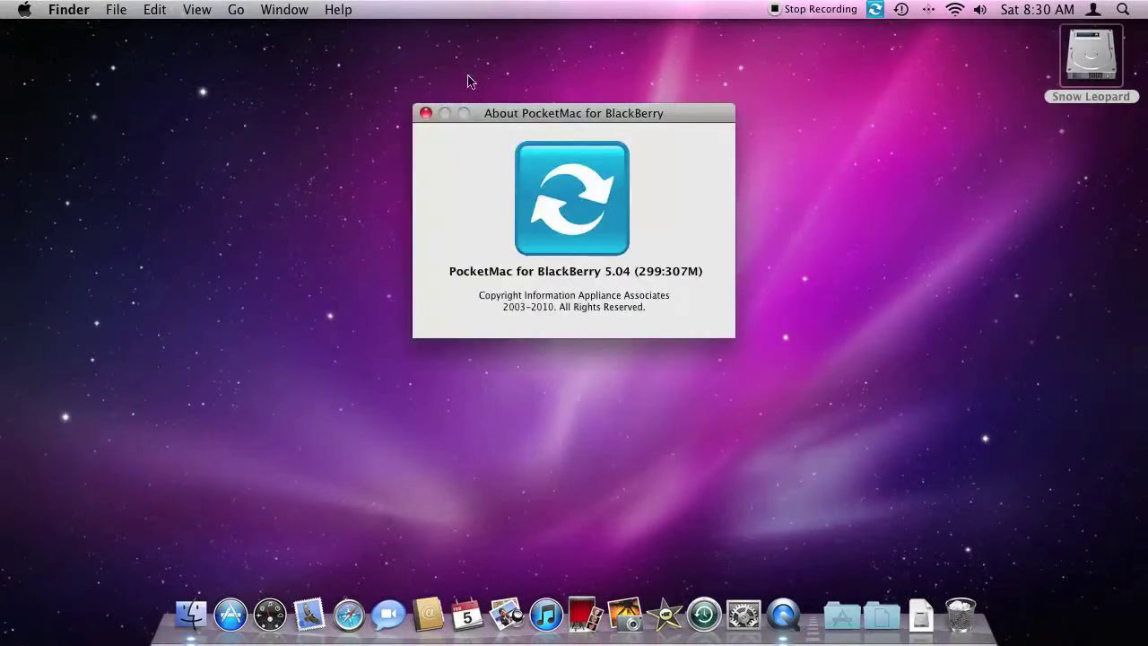
pyautogui.click(425, 114)
pyautogui.click(875, 10)
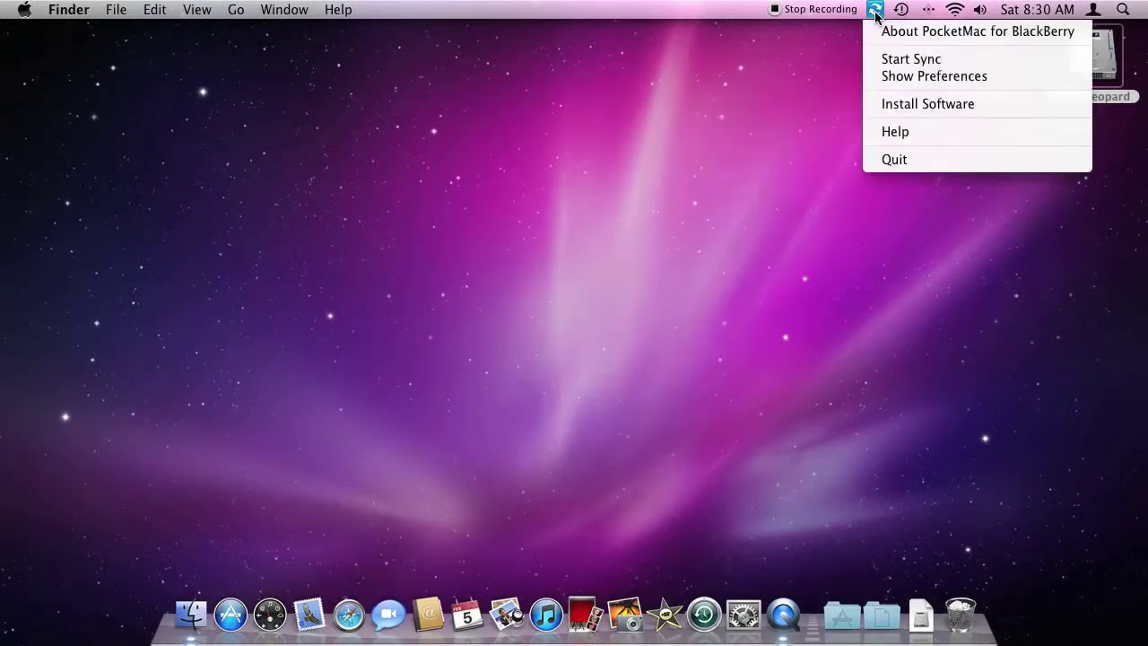
# Step: Open the BlackBerry Preferences, review the AddressBook contacts settings, then move to iCal
pyautogui.click(932, 76)
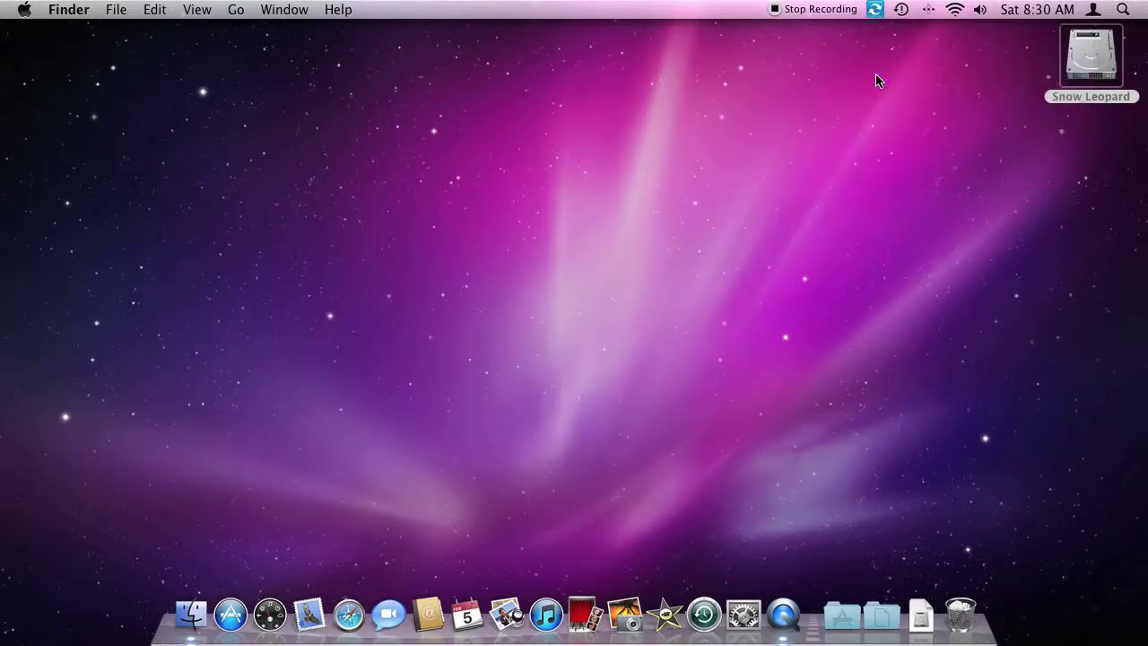
pyautogui.moveTo(577, 31); pyautogui.dragTo(538, 30)
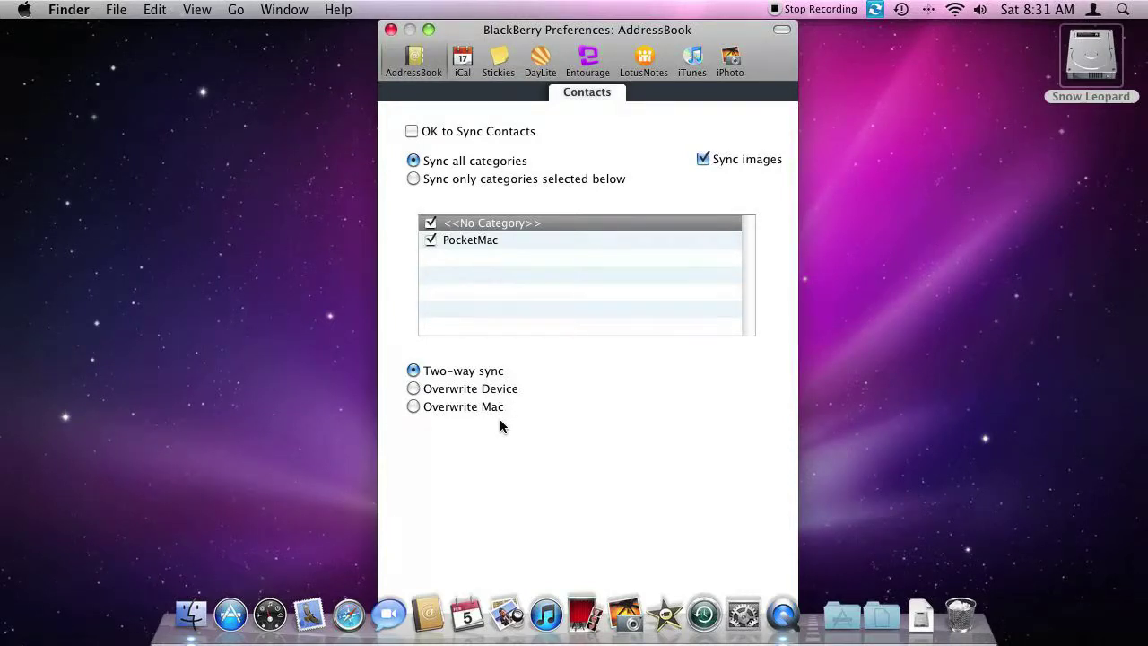
pyautogui.click(463, 64)
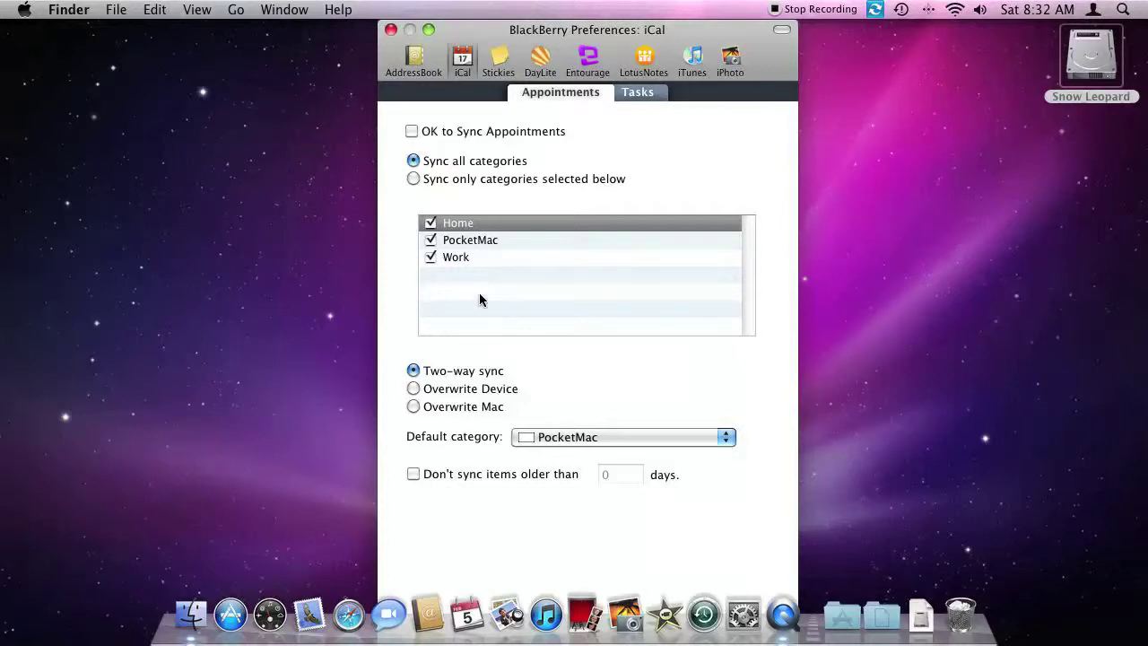
# Step: Leave PocketMac selected as the default category for iCal Appointments
pyautogui.click(715, 438)
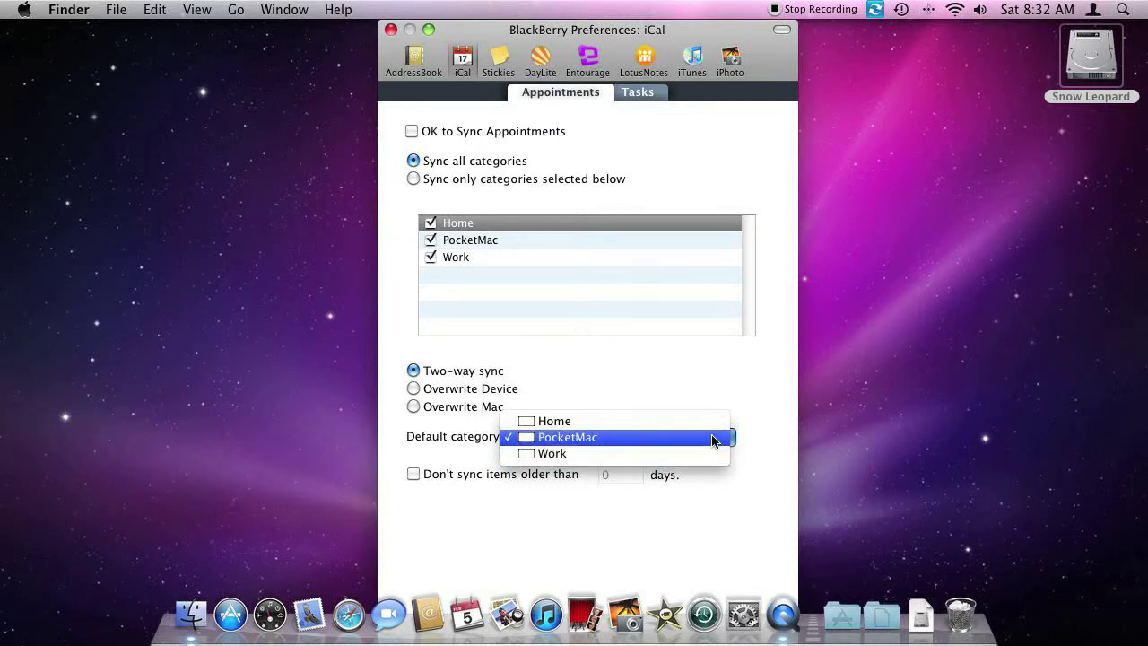
pyautogui.click(714, 441)
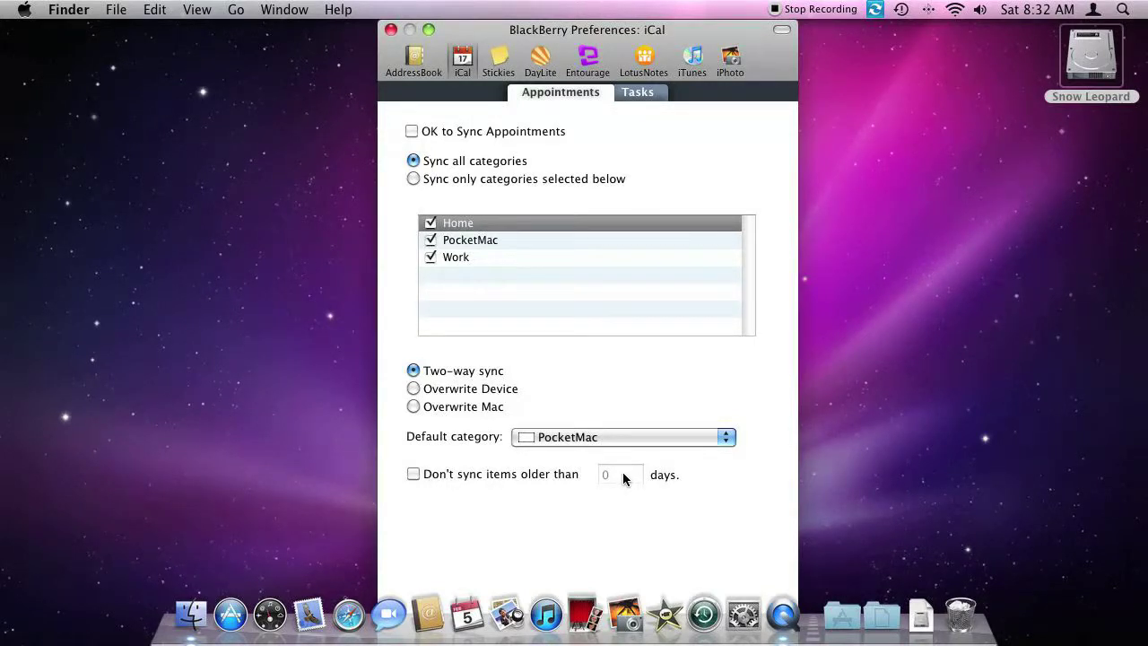
# Step: Review the iCal Tasks options, then view Stickies with OK to Sync Notes unticked
pyautogui.click(632, 92)
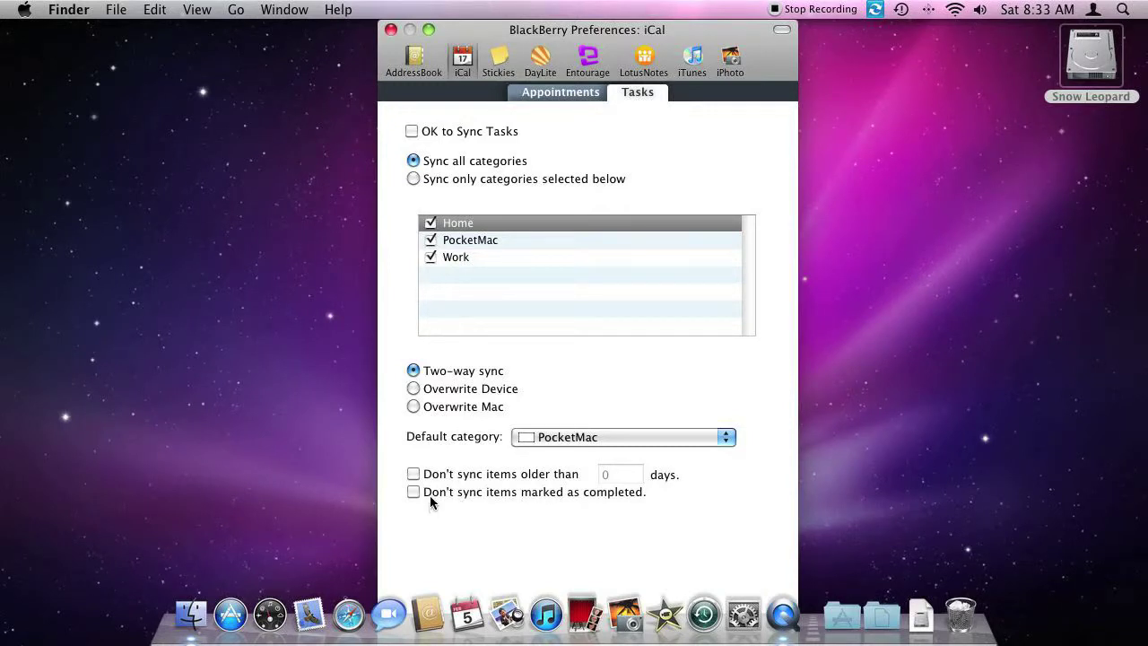
pyautogui.click(505, 59)
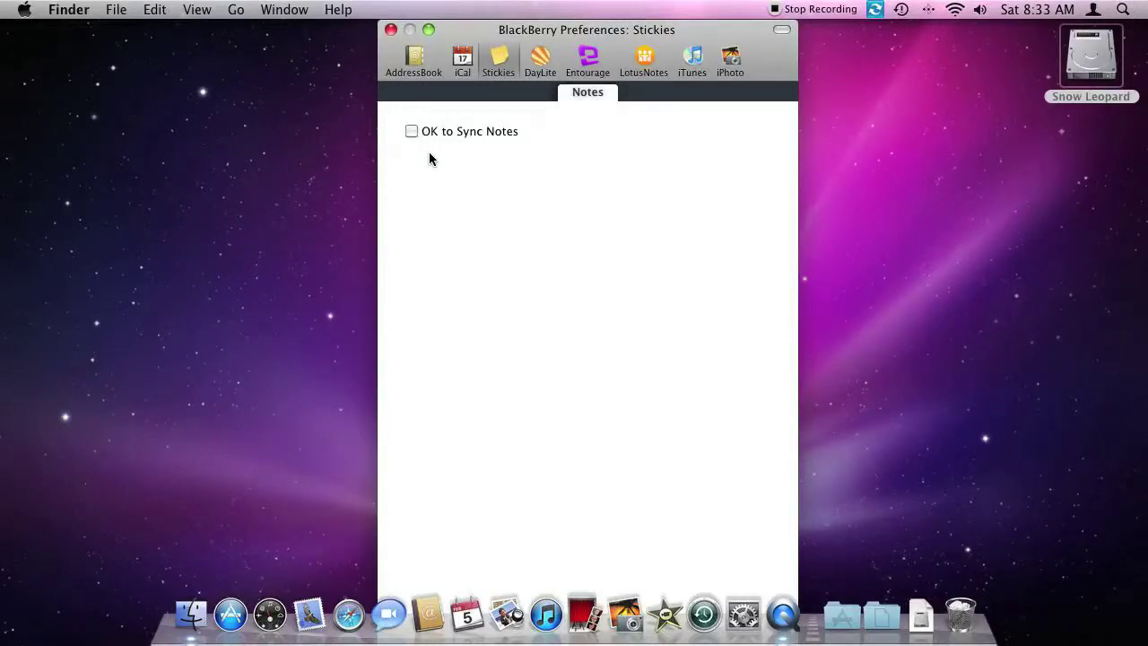
# Step: Step through DayLite's Appointments, Tasks and Contacts sync tabs, ending on Contacts
pyautogui.click(541, 68)
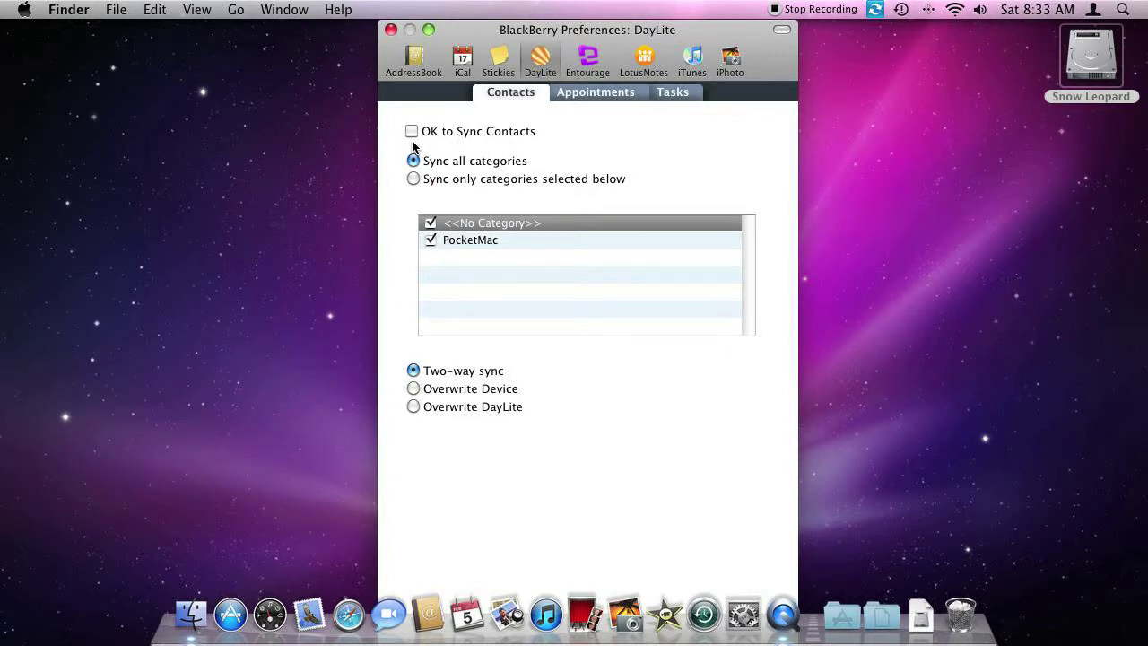
pyautogui.click(593, 94)
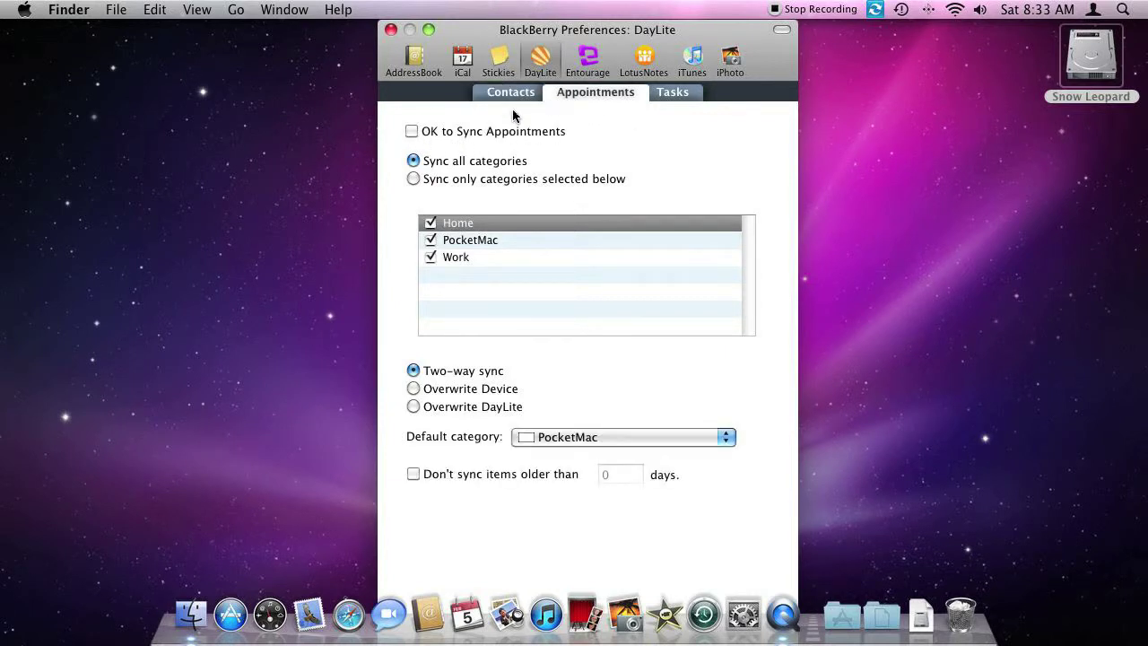
pyautogui.click(670, 92)
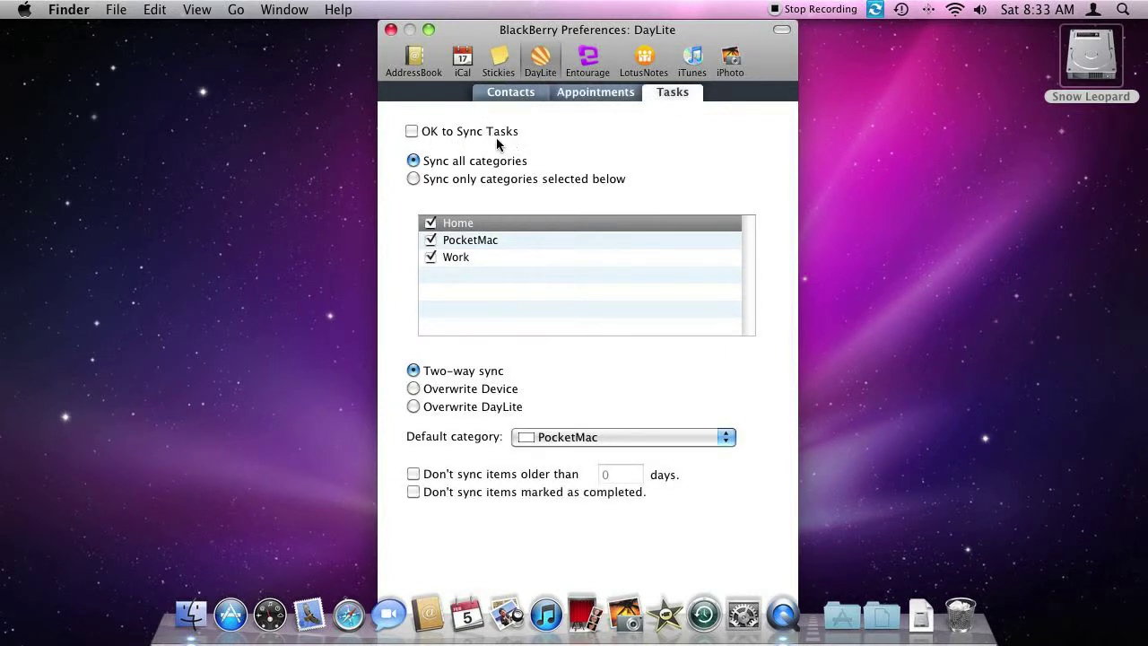
pyautogui.click(498, 96)
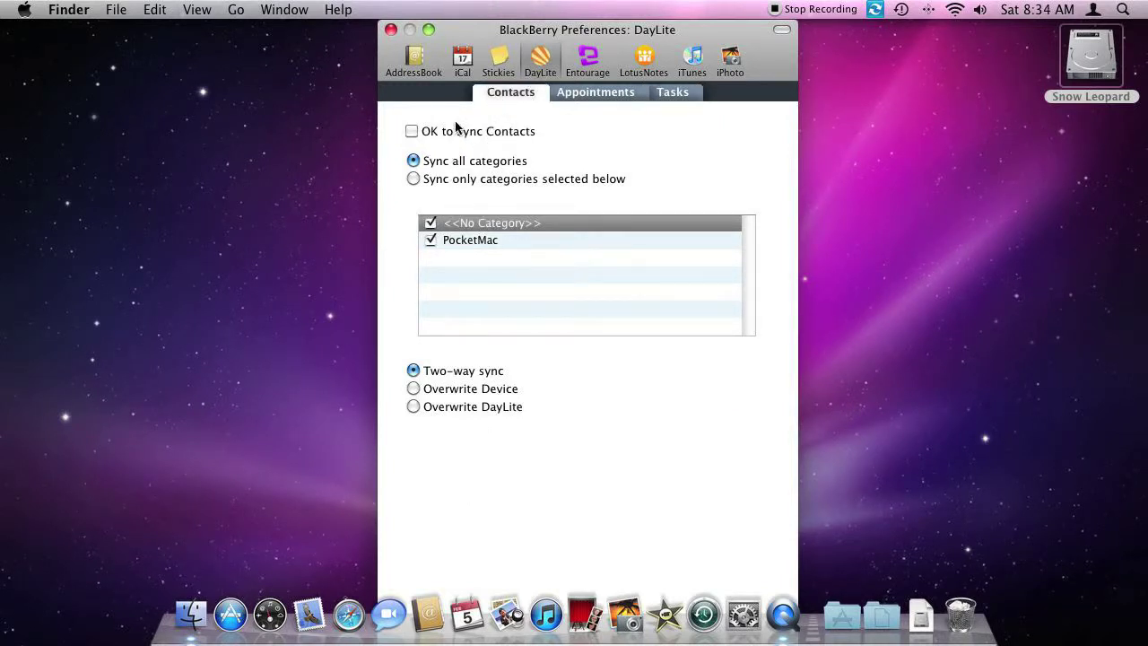
# Step: Review Entourage's contacts, appointments, tasks and notes sync options
pyautogui.click(589, 59)
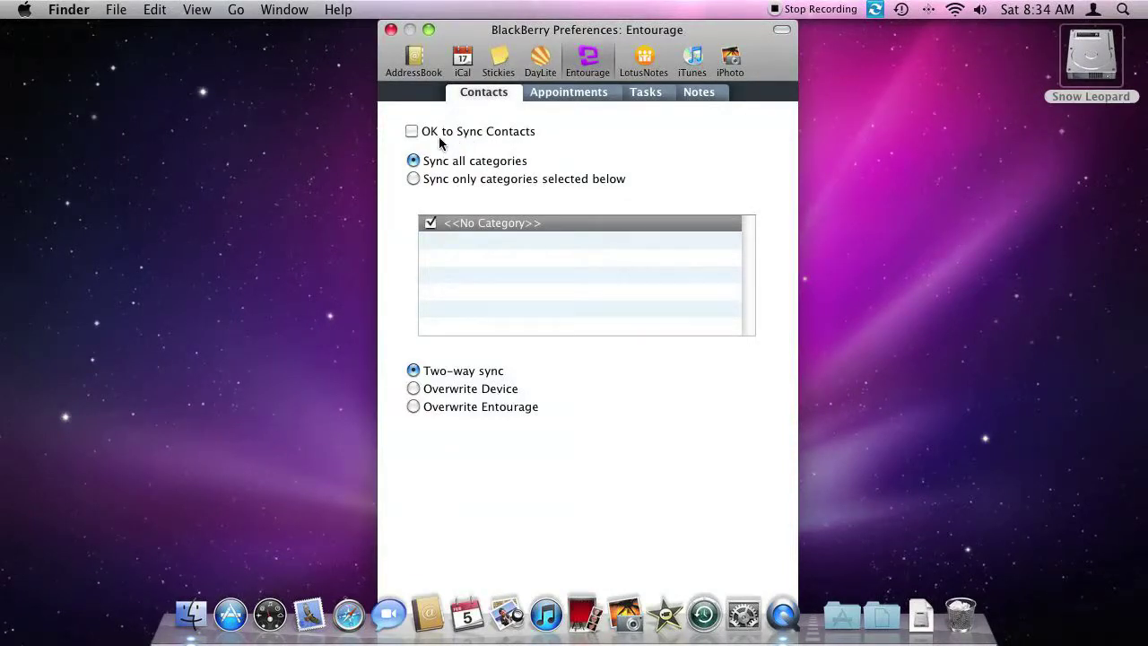
pyautogui.click(547, 94)
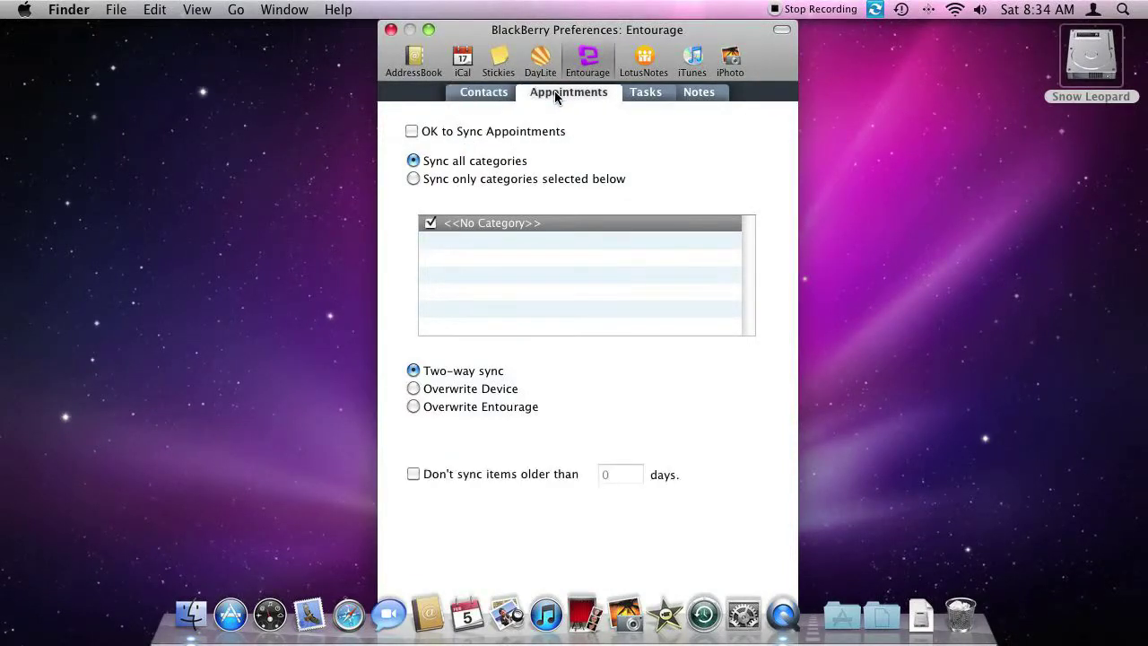
pyautogui.click(651, 93)
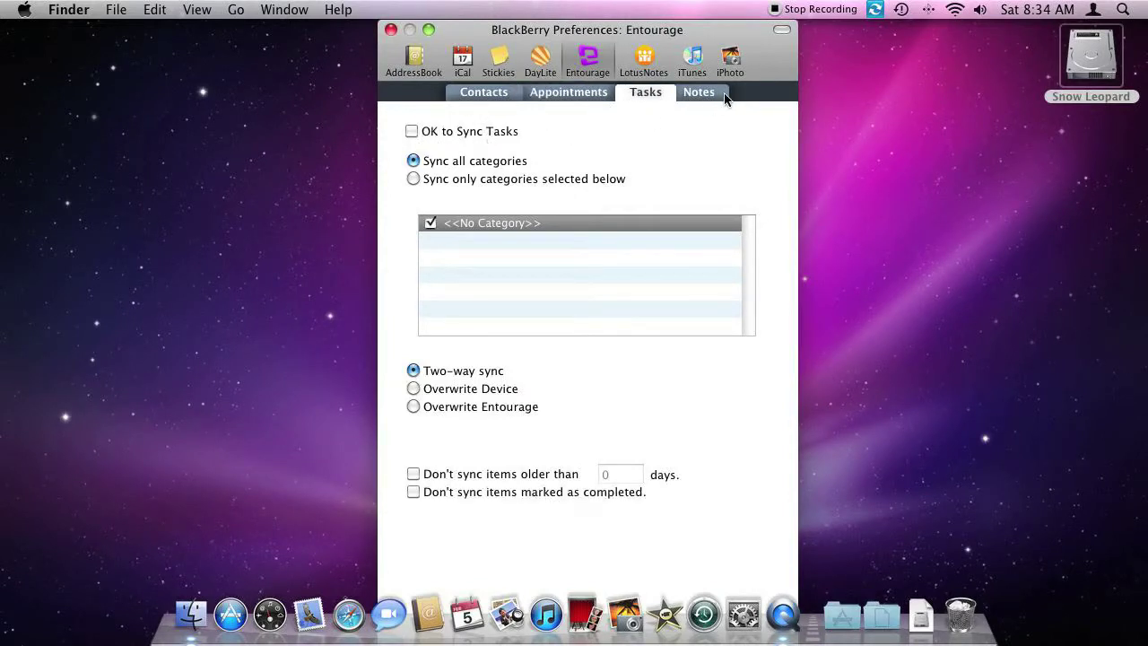
pyautogui.click(725, 93)
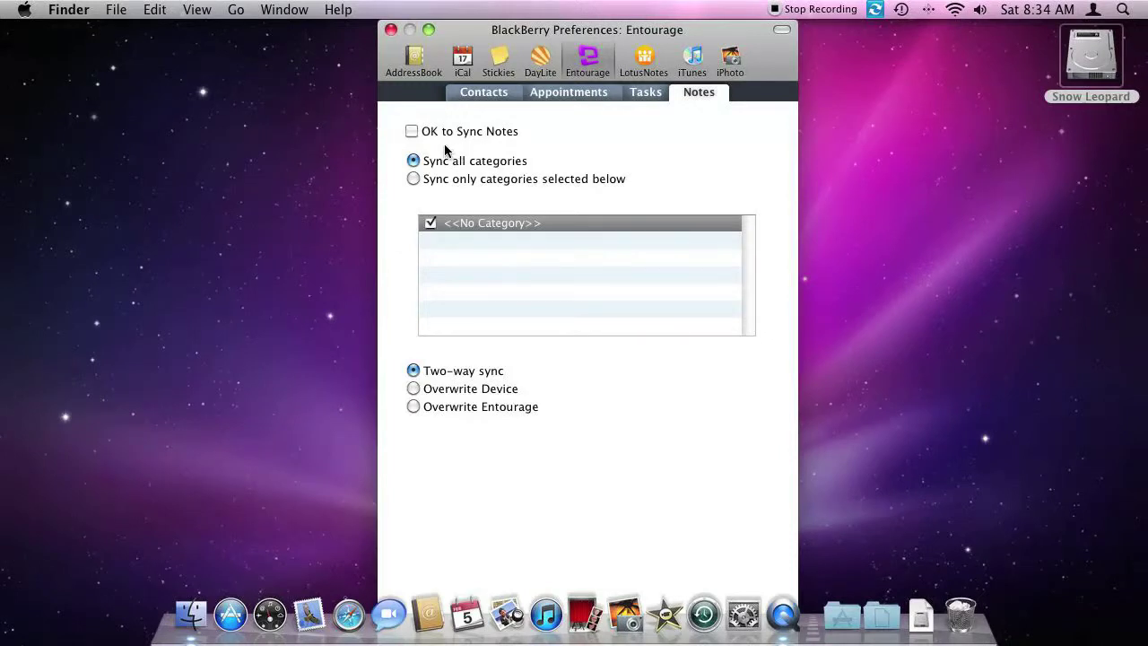
# Step: Review Lotus Notes' contacts, appointments and tasks options, then the iTunes push settings
pyautogui.click(647, 63)
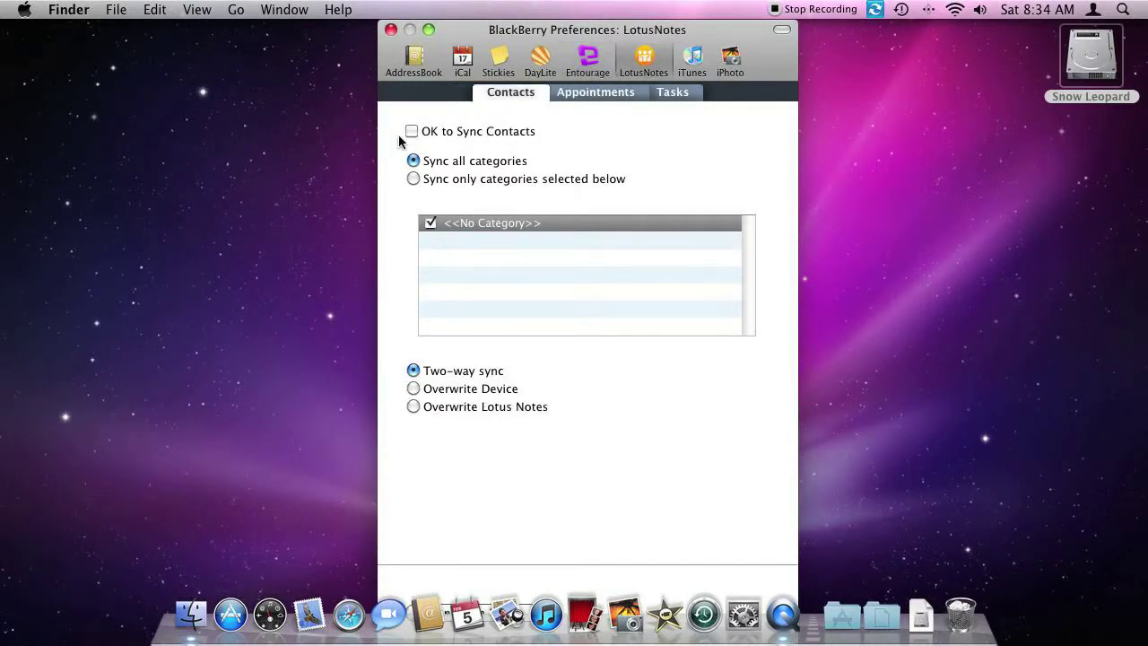
pyautogui.click(585, 95)
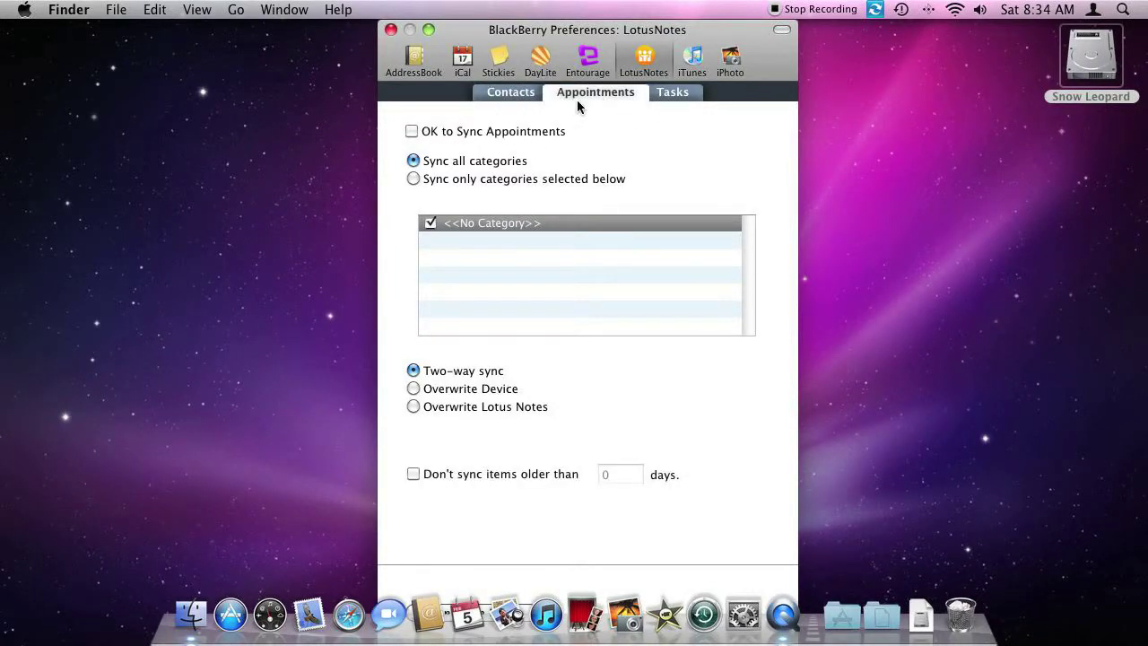
pyautogui.click(662, 94)
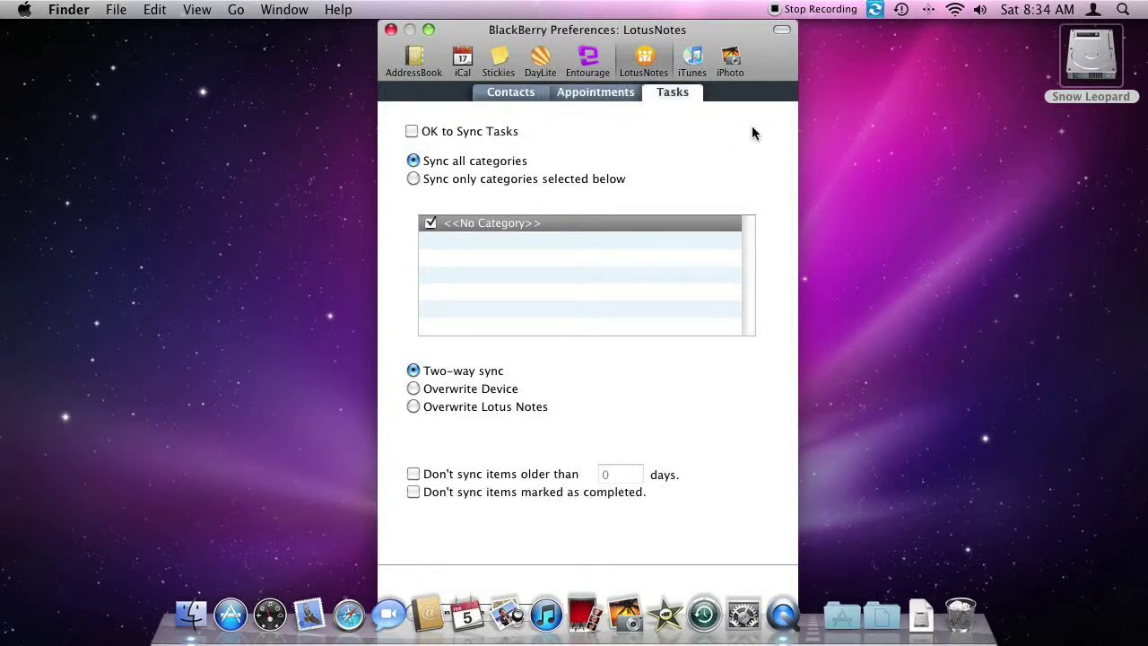
pyautogui.click(693, 59)
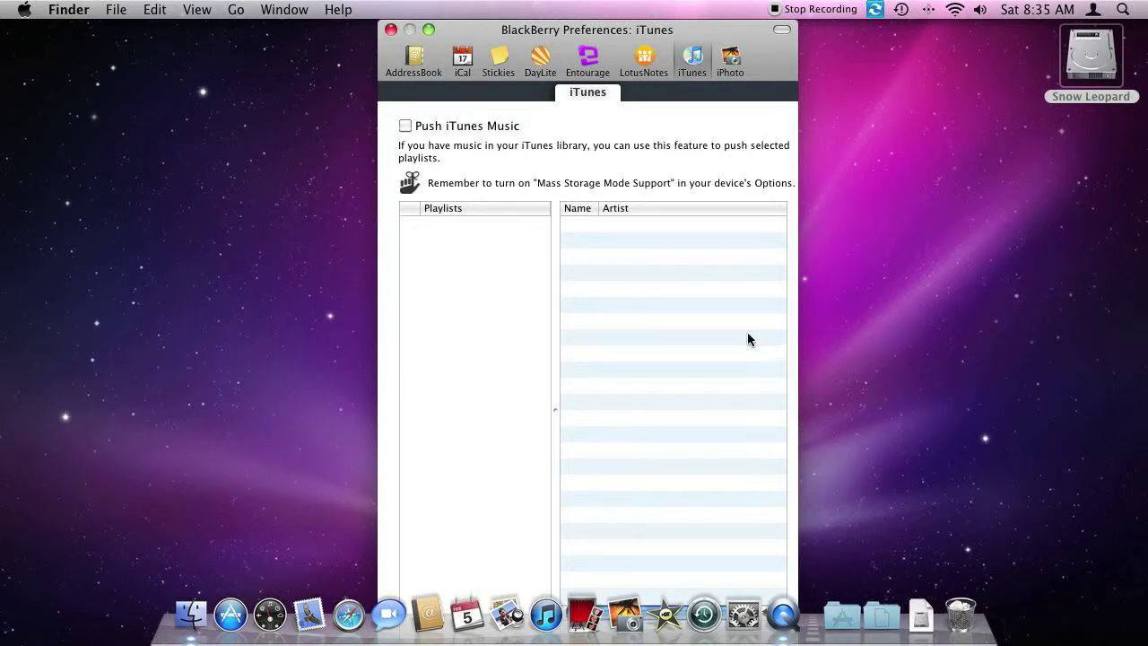
# Step: View the iPhoto push settings, with no albums listed and Push iPhoto photos unticked
pyautogui.click(729, 56)
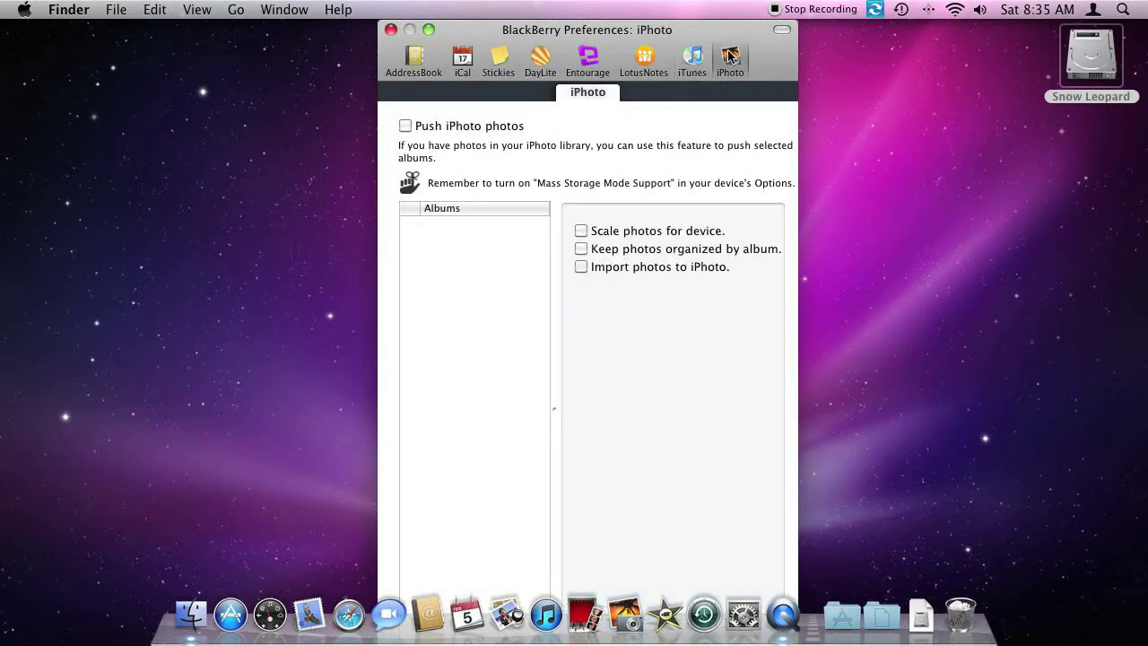